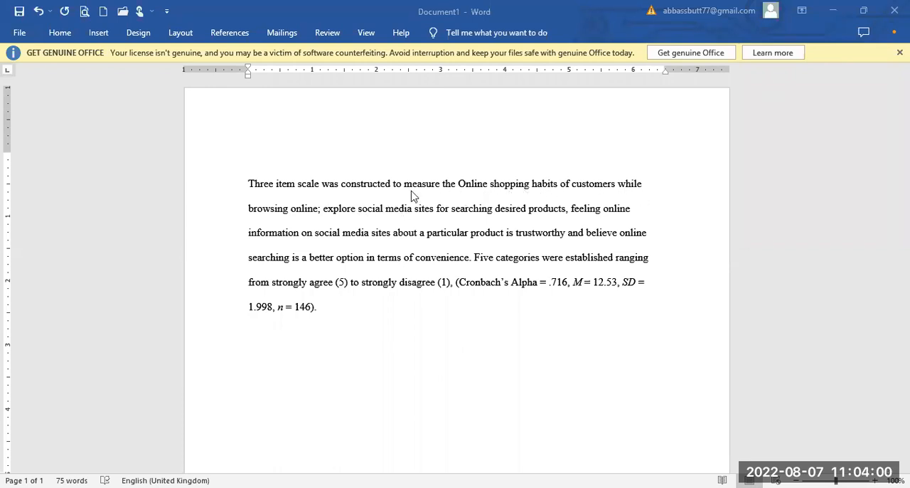
Replace the word "online" after "browsing" with "SNSs" in the scale description.
{"action": "left_click", "coordinate": [315, 212]}
{"action": "key", "text": "BackSpace"}
{"action": "key", "text": "BackSpace"}
{"action": "key", "text": "BackSpace"}
{"action": "key", "text": "BackSpace"}
{"action": "key", "text": "BackSpace"}
{"action": "key", "text": "BackSpace"}
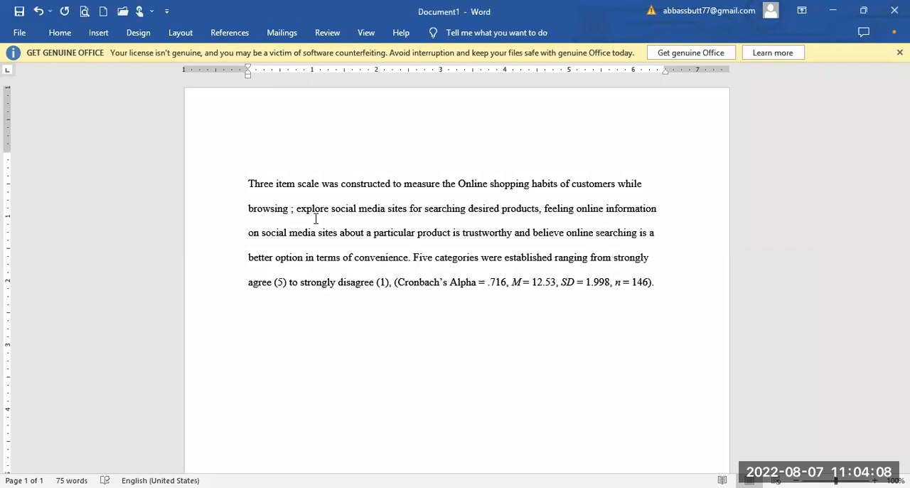
{"action": "type", "text": "S"}
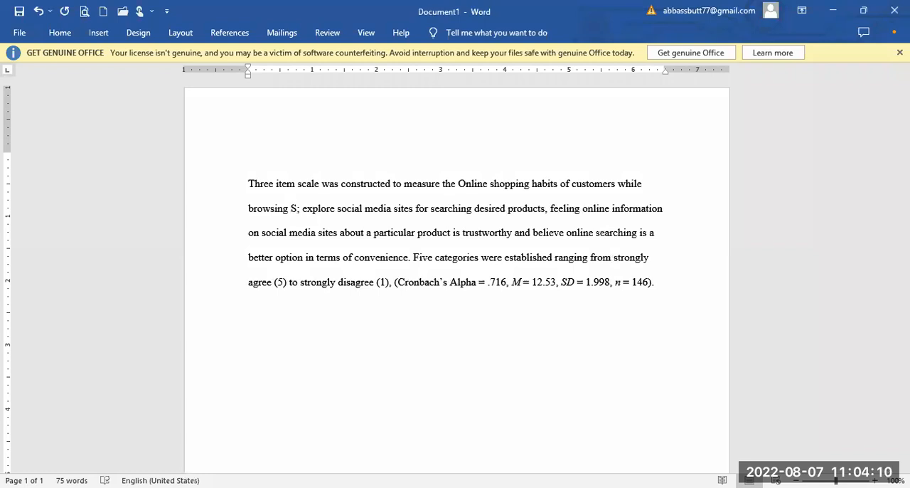
{"action": "type", "text": "NSs"}
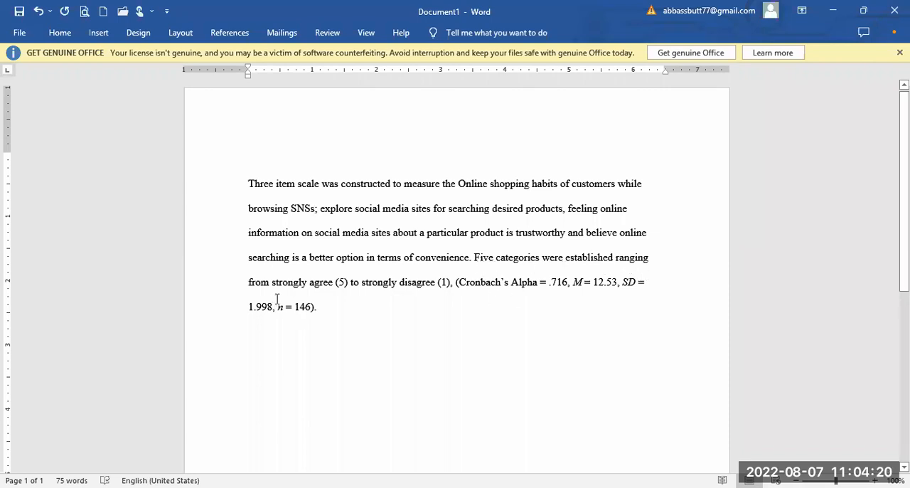
Insert "to measure the responses of respondents" after "strongly disagree (1)", keeping the comma before the Cronbach's Alpha bracket.
{"action": "left_click", "coordinate": [451, 283]}
{"action": "type", "text": "."}
{"action": "key", "text": "BackSpace"}
{"action": "type", "text": "to"}
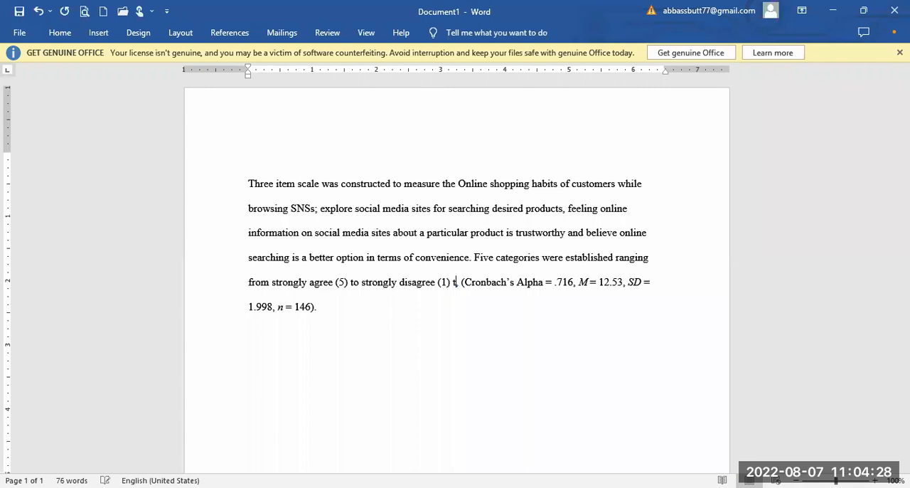
{"action": "type", "text": " meas"}
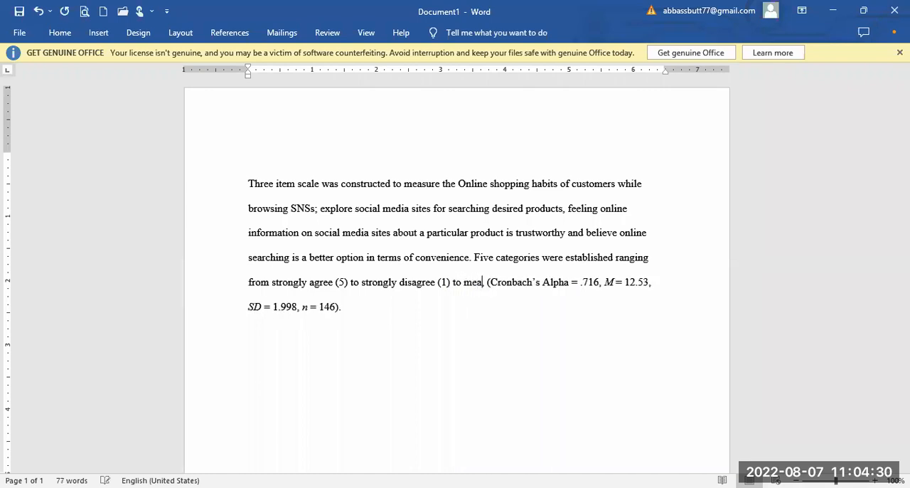
{"action": "type", "text": "ure "}
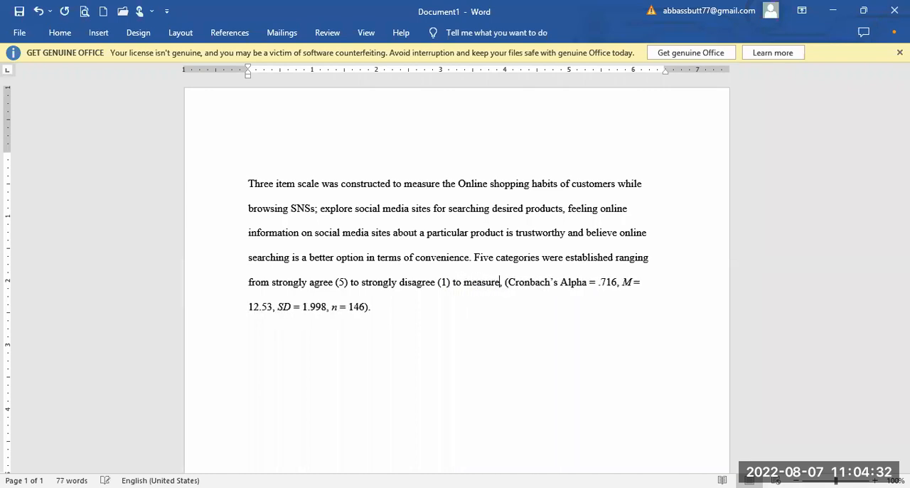
{"action": "type", "text": "t "}
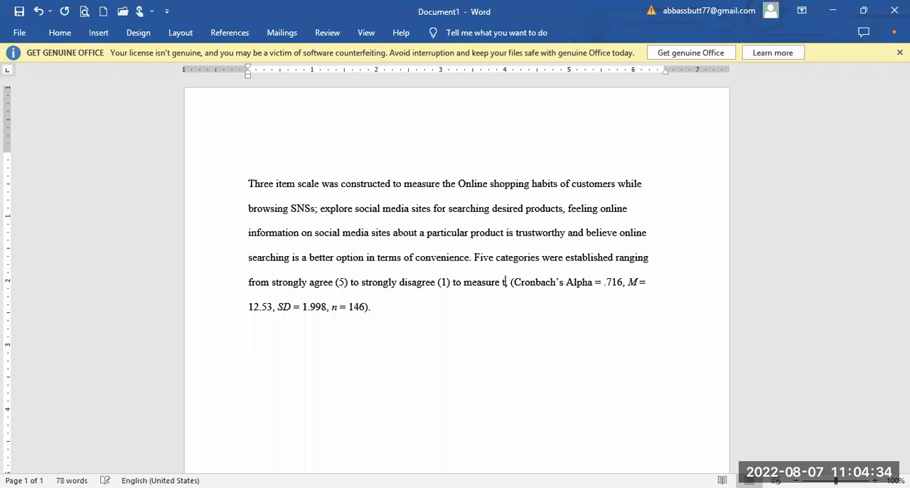
{"action": "type", "text": "h"}
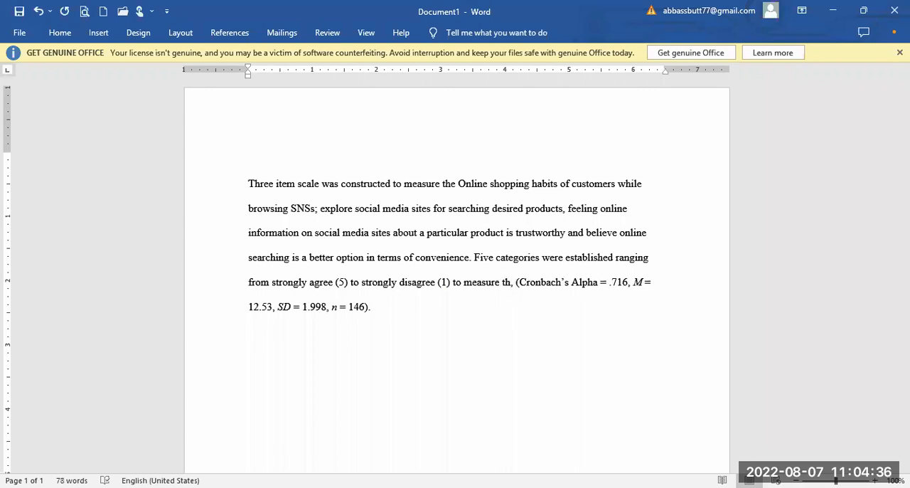
{"action": "key", "text": "Delete"}
{"action": "type", "text": "e "}
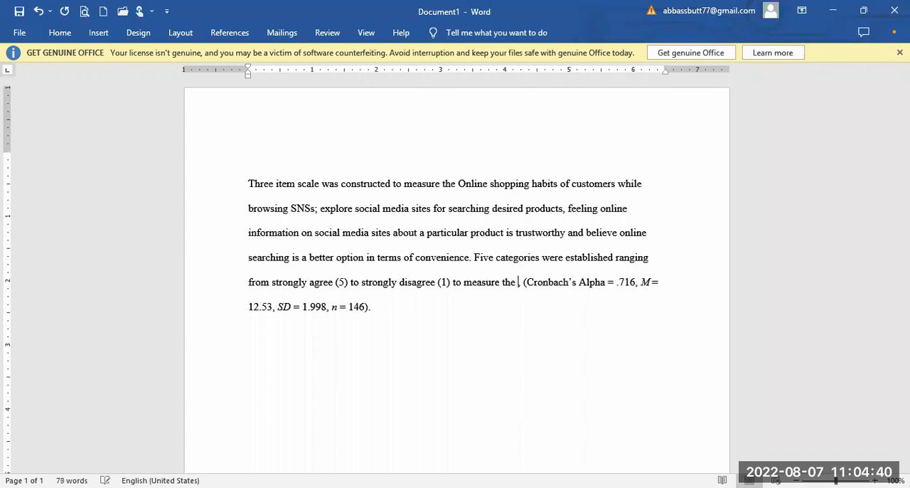
{"action": "type", "text": "respo"}
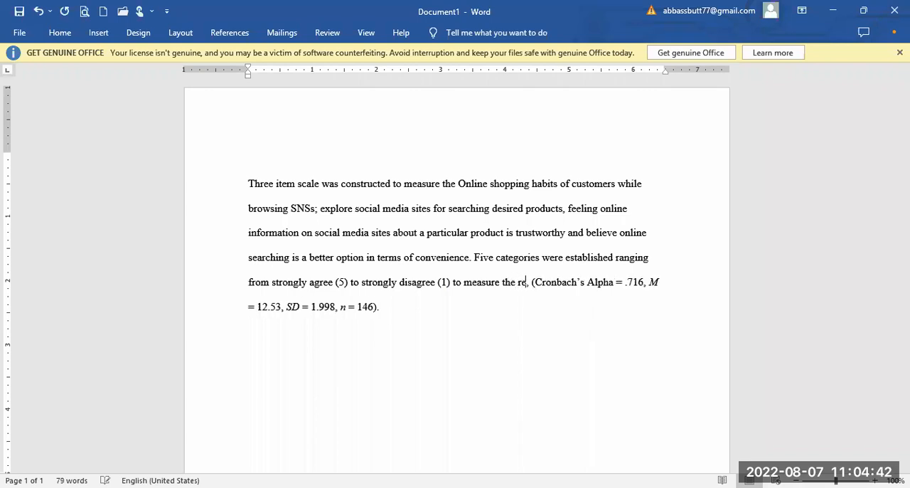
{"action": "type", "text": "nses "}
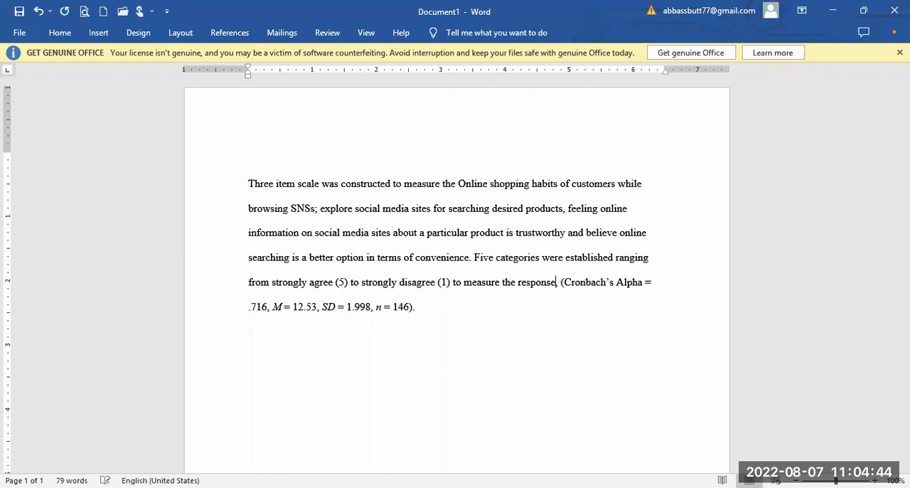
{"action": "type", "text": "of res"}
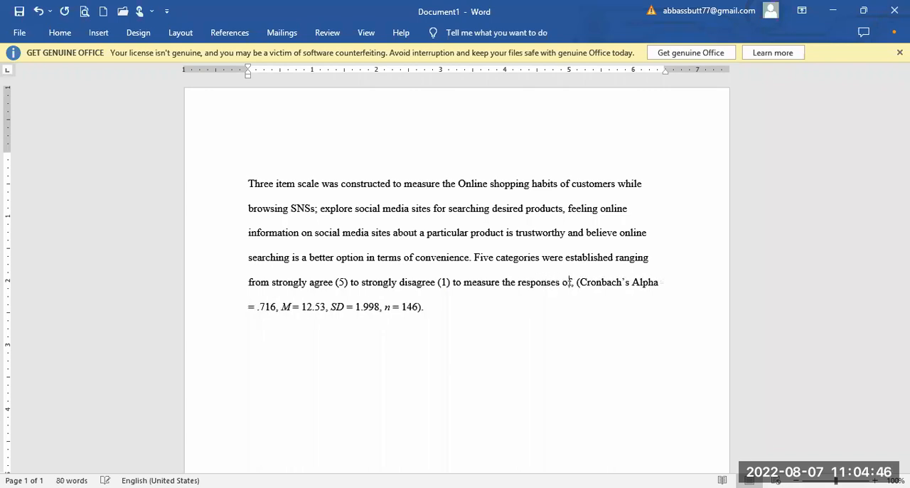
{"action": "type", "text": "ponde"}
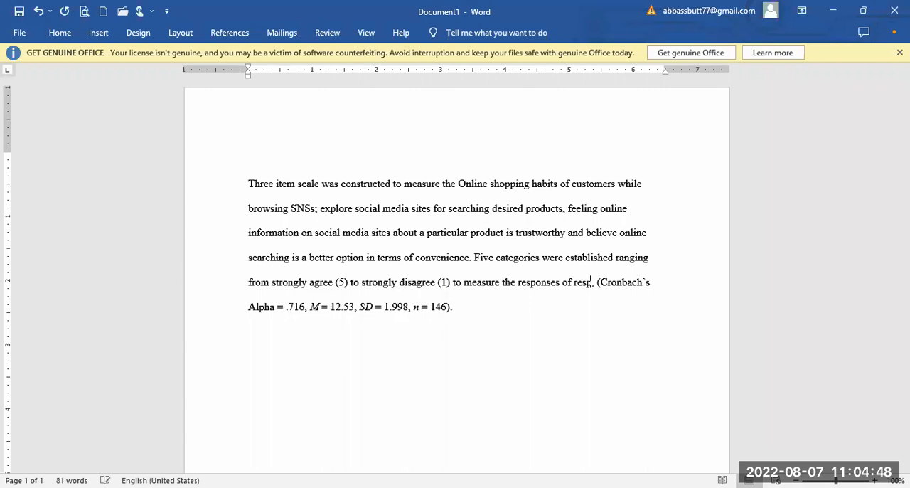
{"action": "type", "text": "nts,"}
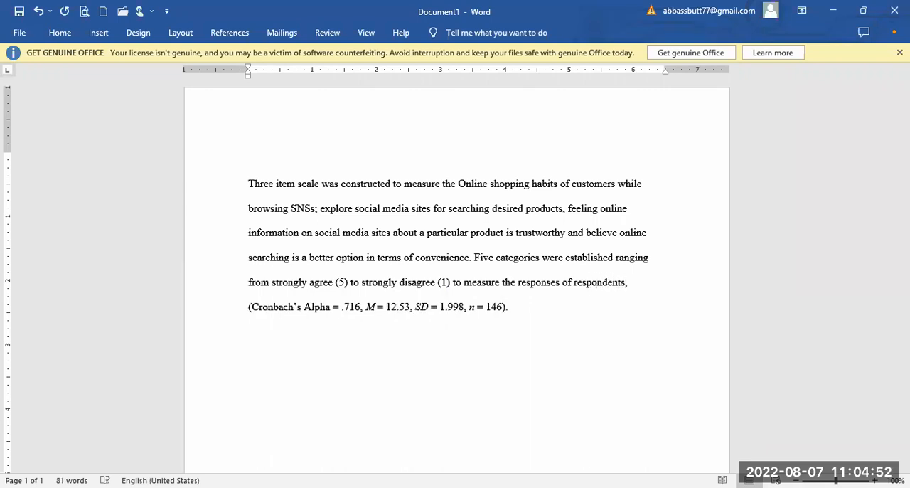
{"action": "left_click", "coordinate": [539, 306]}
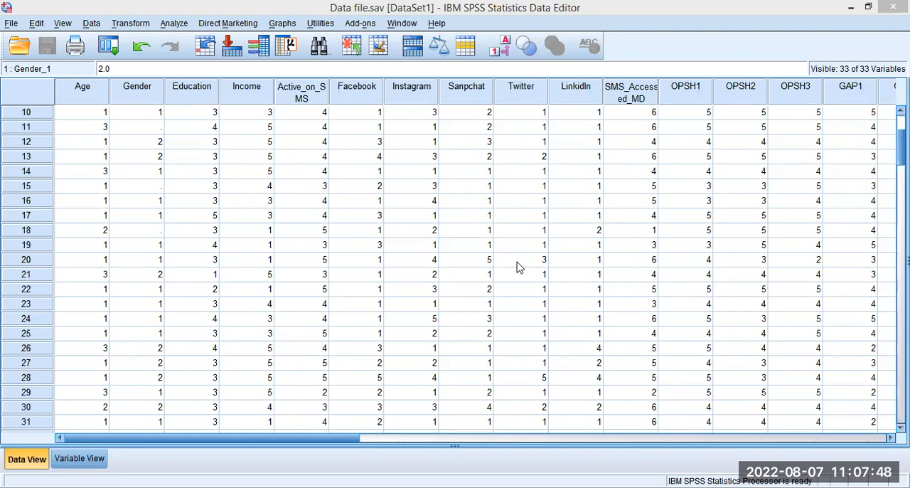
In SPSS, review the variable labels of Data file.sav and examine the OPSH, GAP, DI and IPD data columns.
{"action": "left_click", "coordinate": [79, 458]}
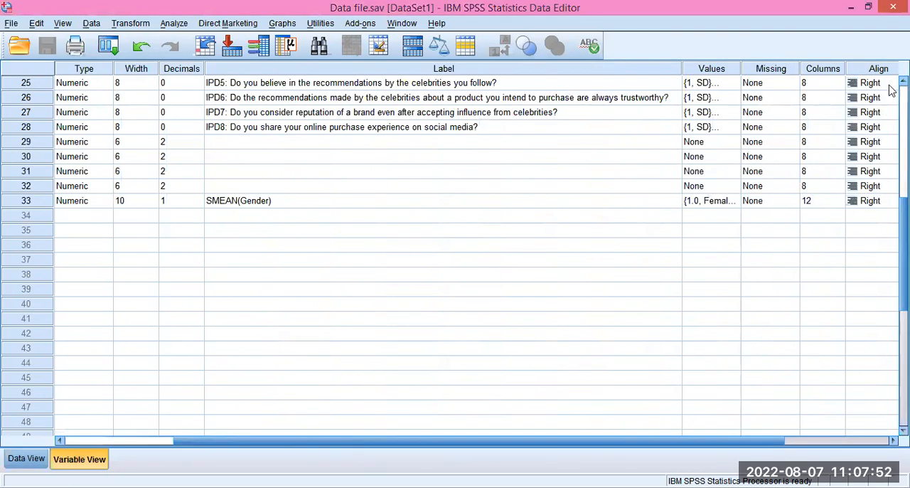
{"action": "scroll", "coordinate": [890, 89], "scroll_direction": "up", "scroll_amount": 8}
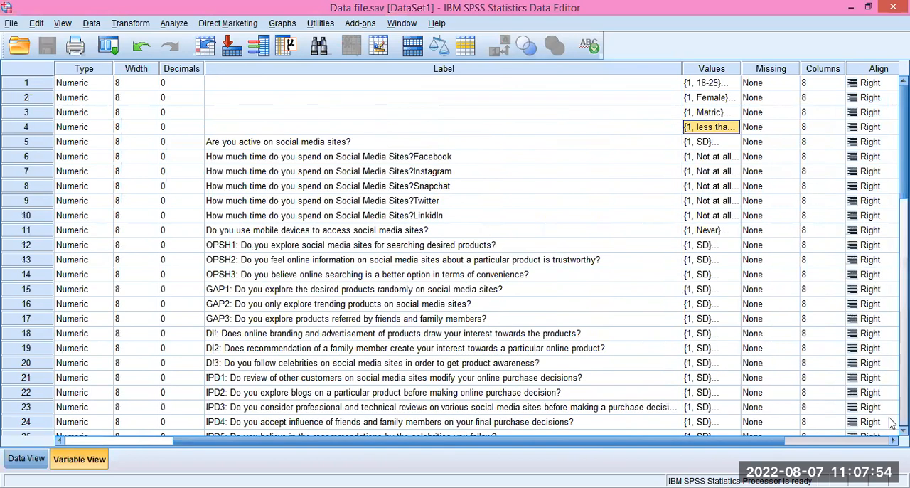
{"action": "scroll", "coordinate": [892, 436], "scroll_direction": "down", "scroll_amount": 4}
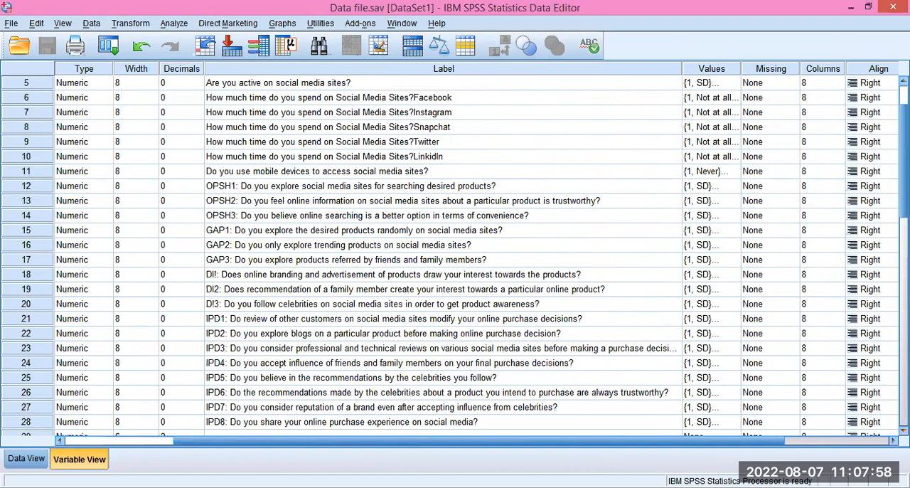
{"action": "left_click", "coordinate": [26, 459]}
{"action": "left_click", "coordinate": [737, 436]}
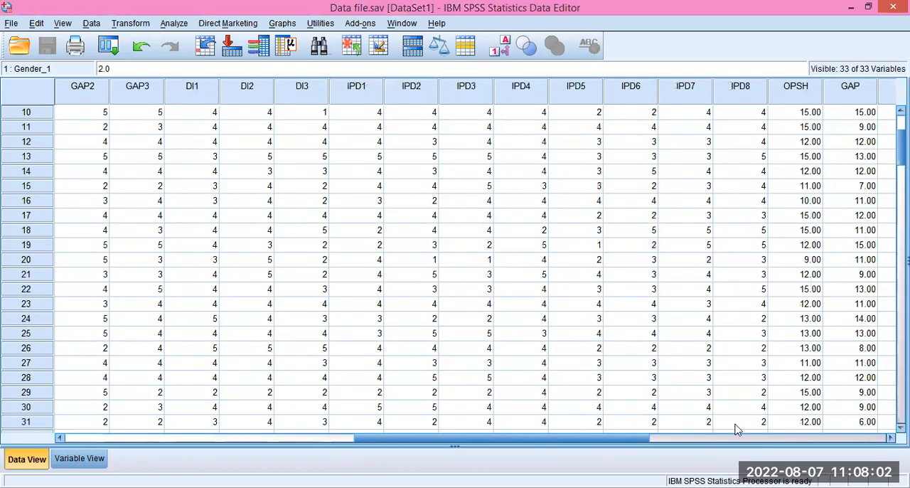
{"action": "left_click", "coordinate": [890, 438]}
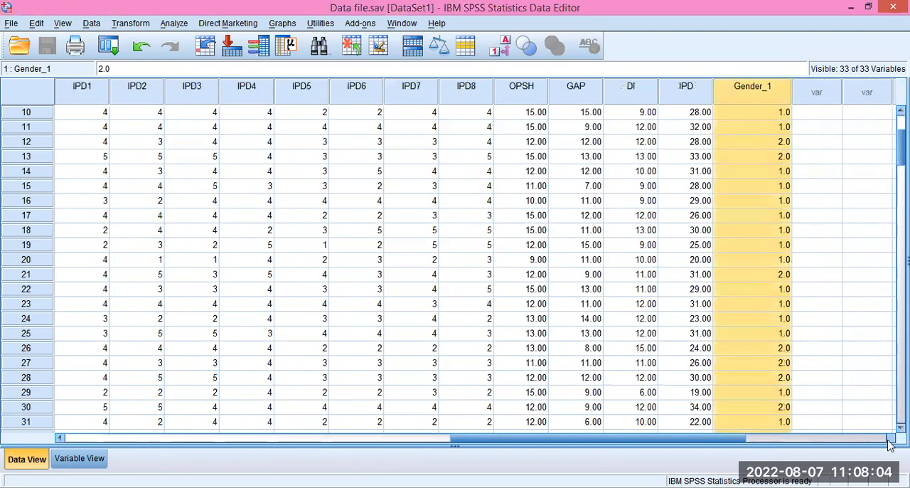
{"action": "left_click", "coordinate": [425, 87]}
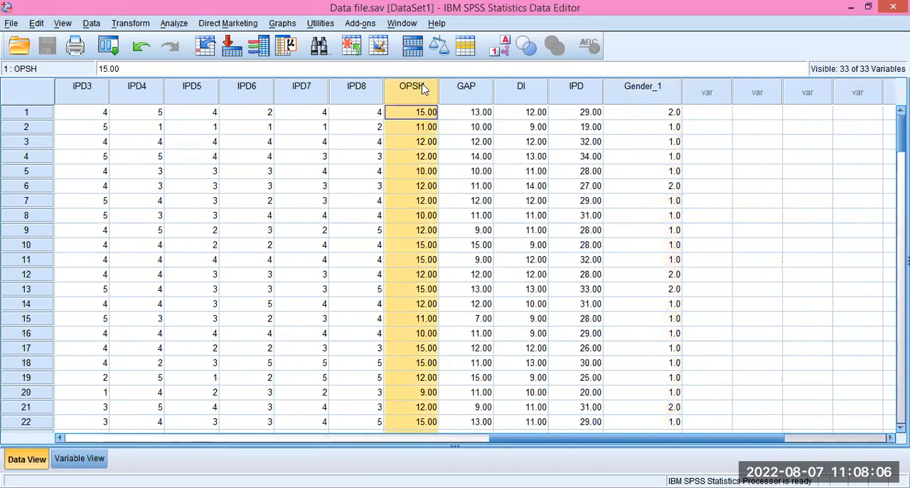
{"action": "left_click", "coordinate": [476, 87]}
{"action": "left_click", "coordinate": [526, 98]}
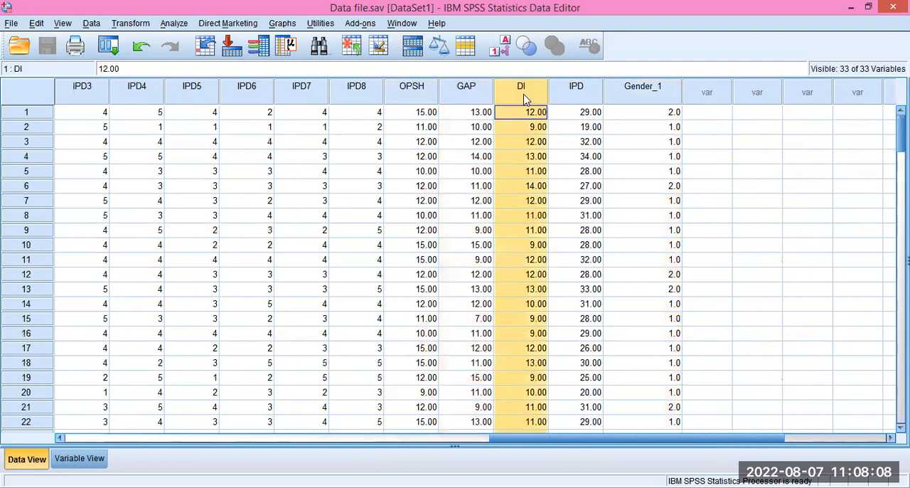
{"action": "left_click", "coordinate": [581, 98]}
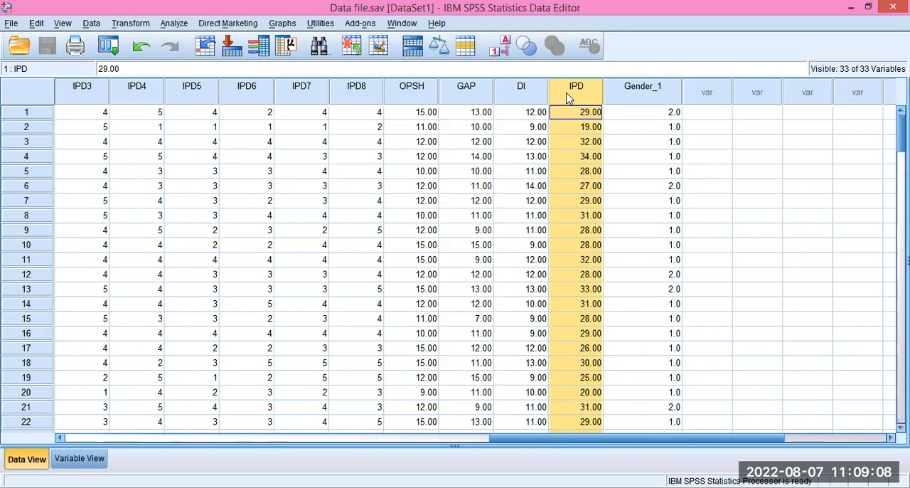
Open the Compute Variable dialog and browse its function groups from All through Statistical to examine the functions each offers.
{"action": "left_click", "coordinate": [135, 24]}
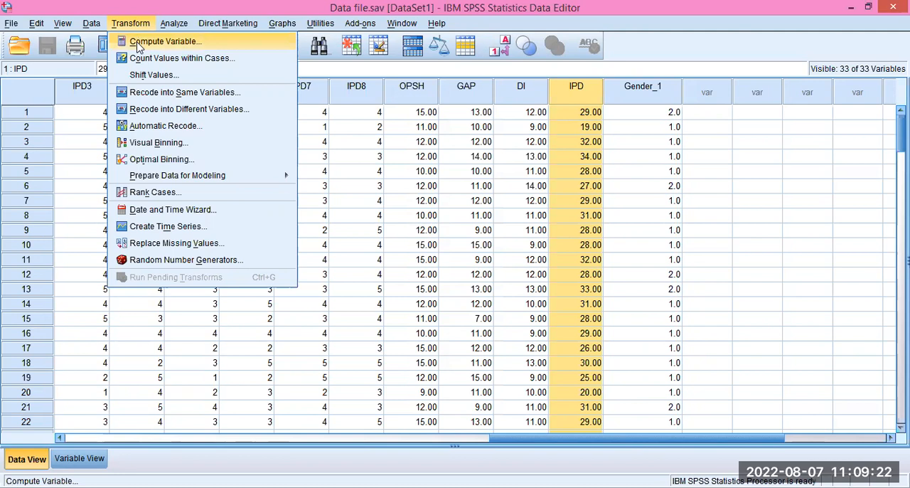
{"action": "left_click", "coordinate": [139, 44]}
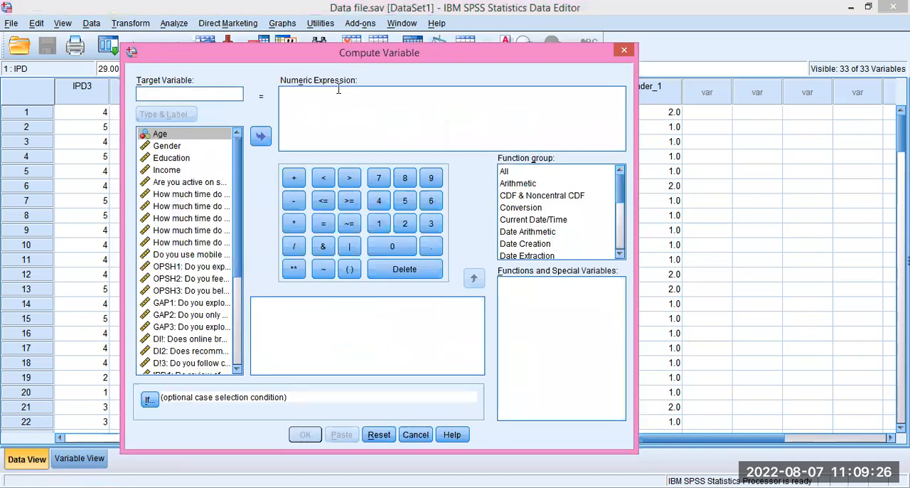
{"action": "left_click", "coordinate": [176, 96]}
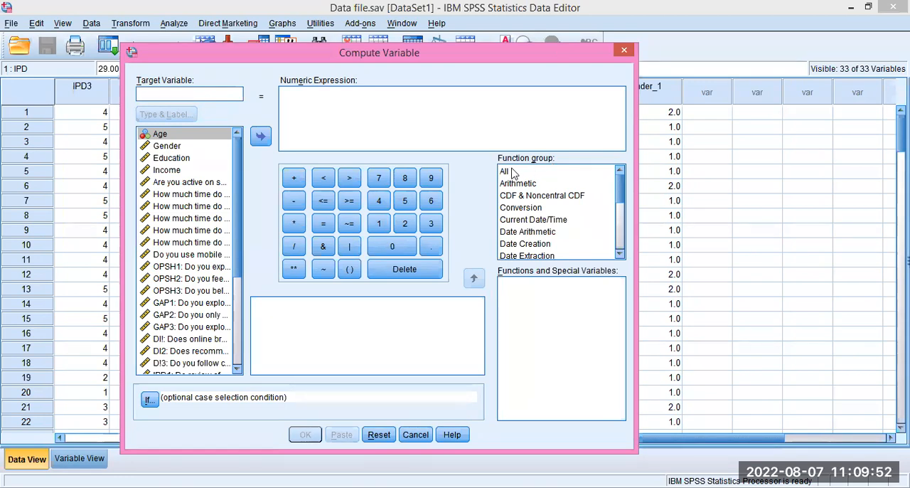
{"action": "left_click", "coordinate": [567, 175]}
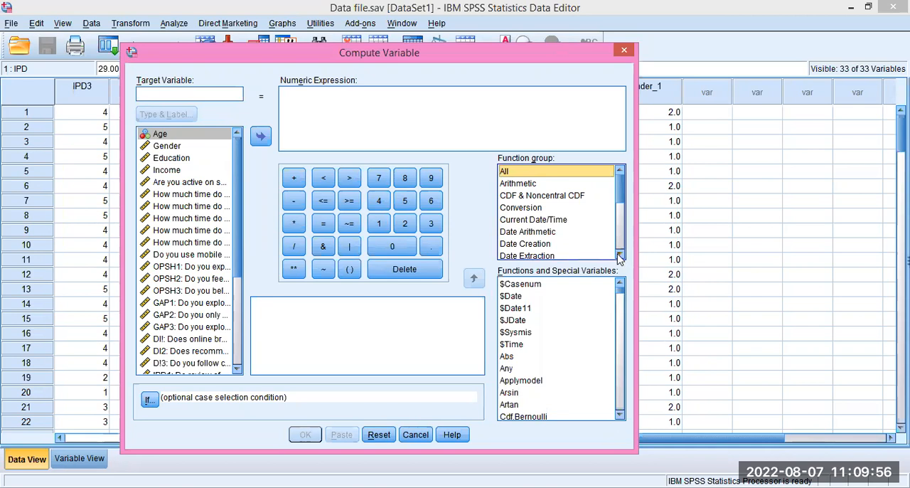
{"action": "key", "text": "Down"}
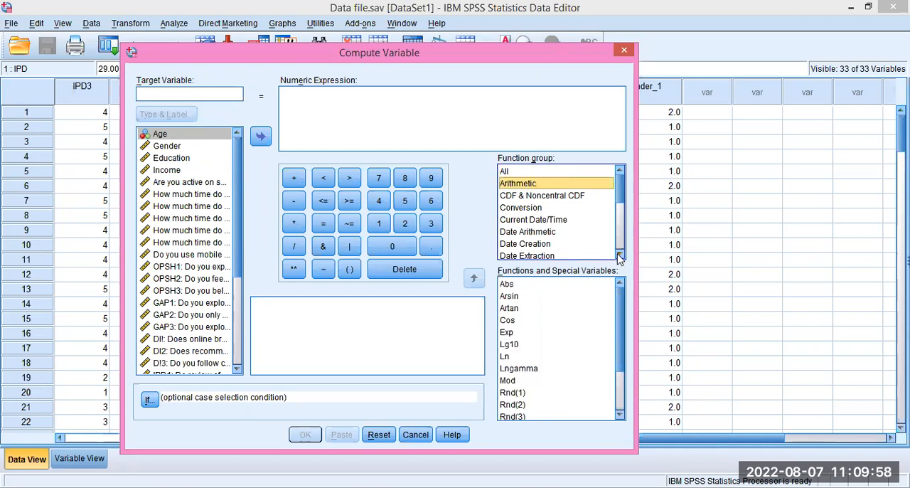
{"action": "key", "text": "Down"}
{"action": "key", "text": "Down"}
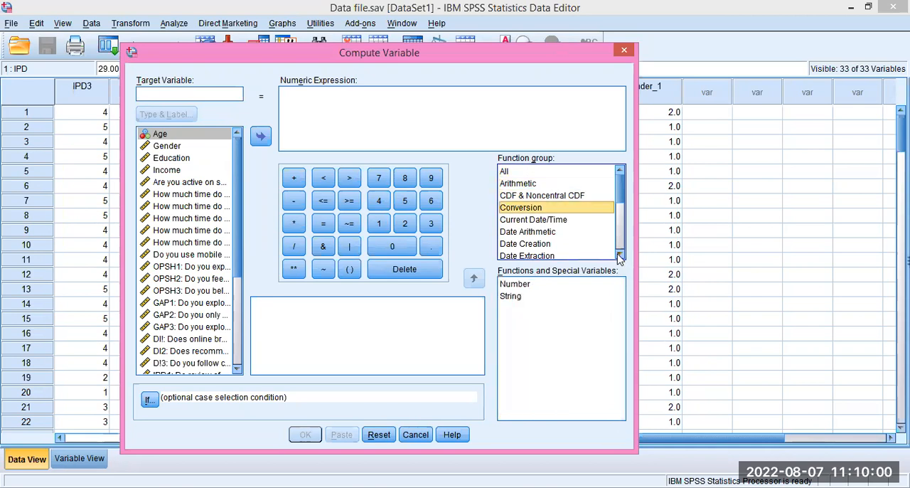
{"action": "key", "text": "Down"}
{"action": "key", "text": "Down"}
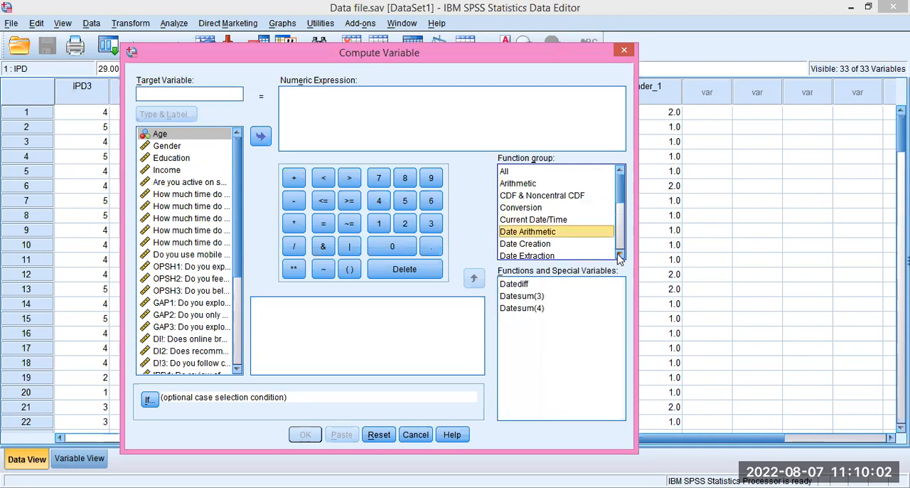
{"action": "key", "text": "Down"}
{"action": "key", "text": "Down"}
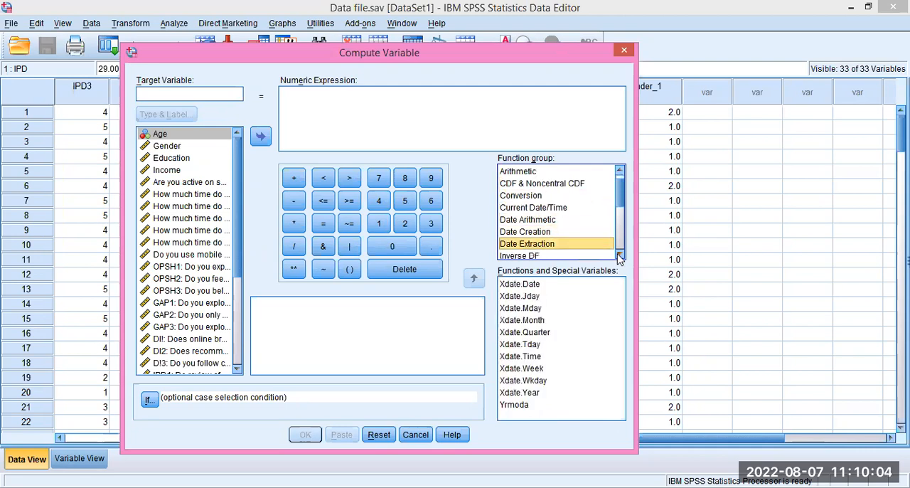
{"action": "key", "text": "Down"}
{"action": "key", "text": "Down"}
{"action": "key", "text": "Down"}
{"action": "key", "text": "Down"}
{"action": "key", "text": "Down"}
{"action": "key", "text": "Down"}
{"action": "key", "text": "Down"}
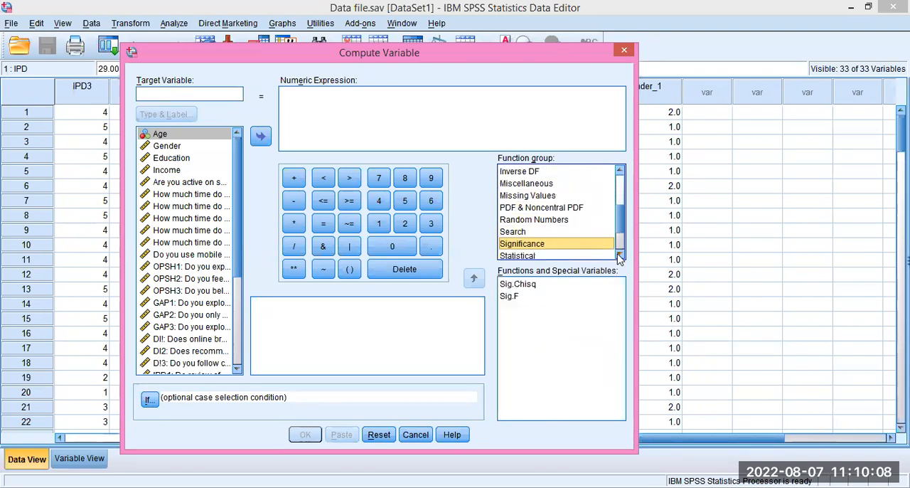
{"action": "key", "text": "Down"}
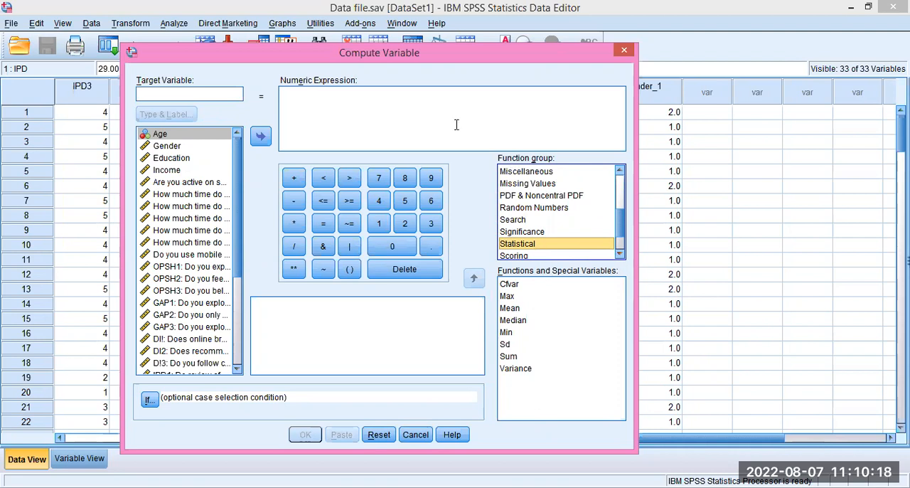
{"action": "left_click", "coordinate": [618, 188]}
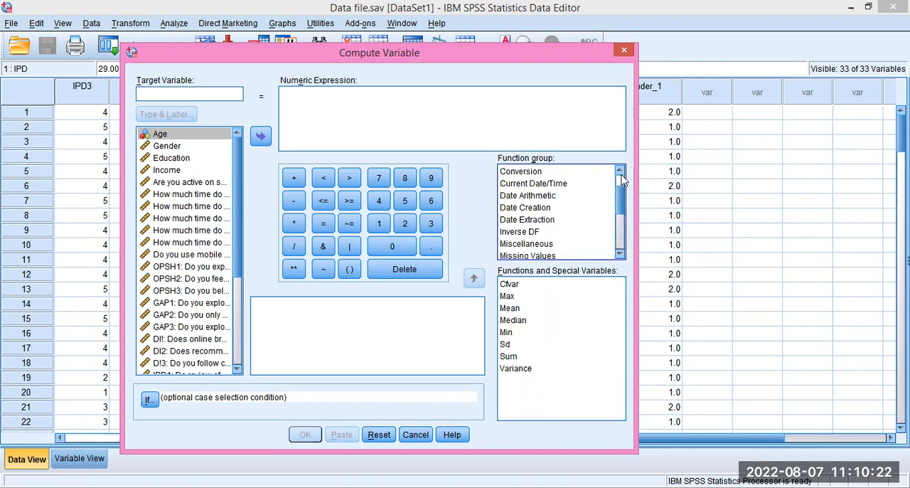
{"action": "scroll", "coordinate": [620, 179], "scroll_direction": "up", "scroll_amount": 1}
{"action": "left_click", "coordinate": [509, 173]}
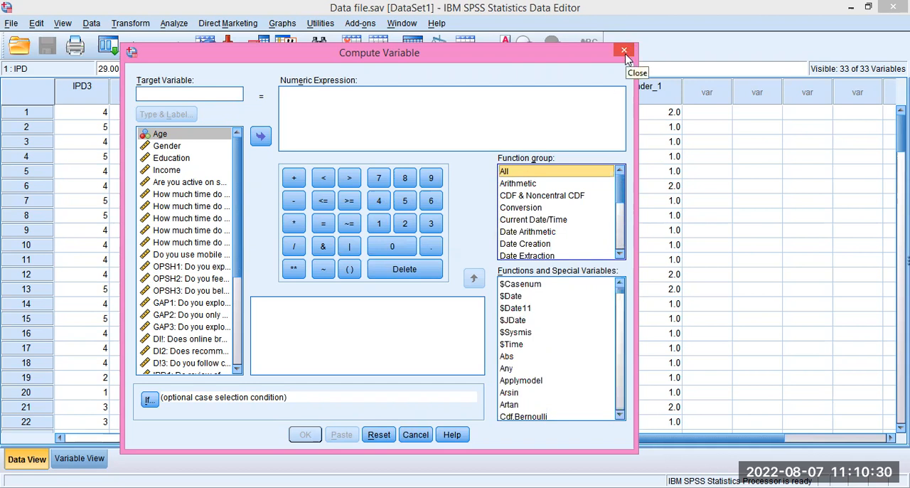
Start a new variable computation and name the target variable OPSH!
{"action": "left_click", "coordinate": [131, 22]}
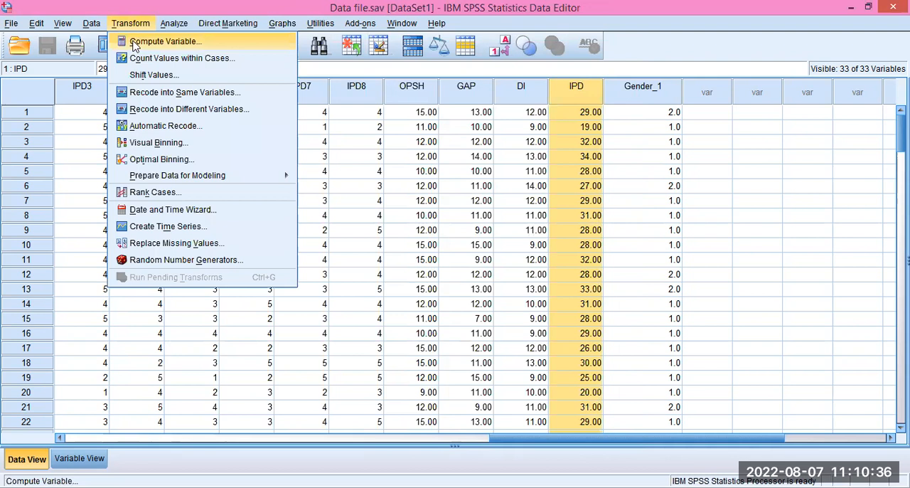
{"action": "left_click", "coordinate": [135, 43]}
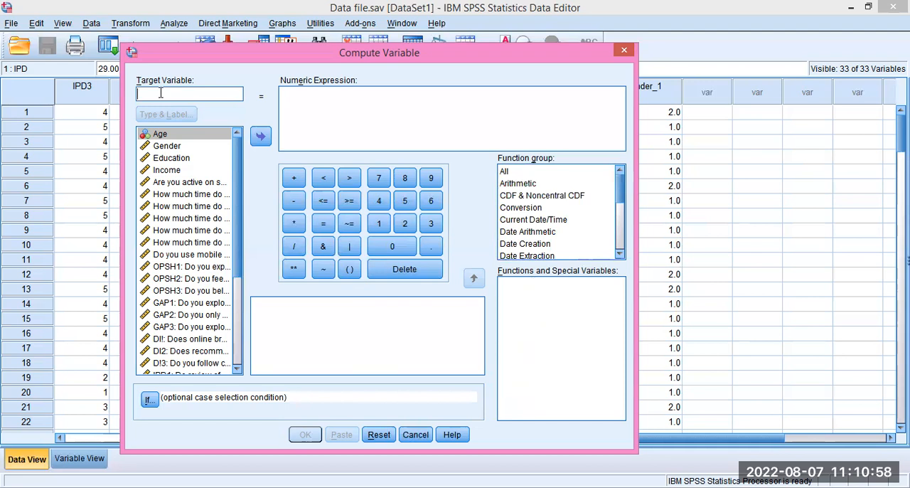
{"action": "type", "text": "OS"}
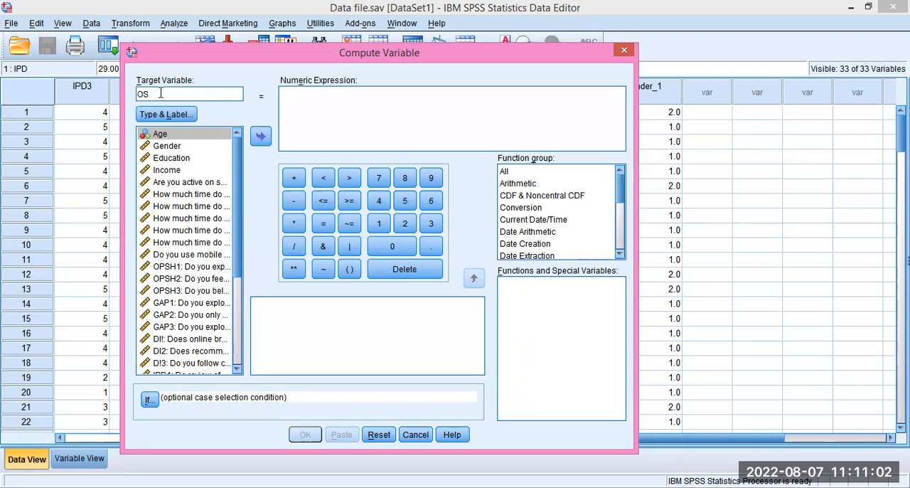
{"action": "type", "text": "H"}
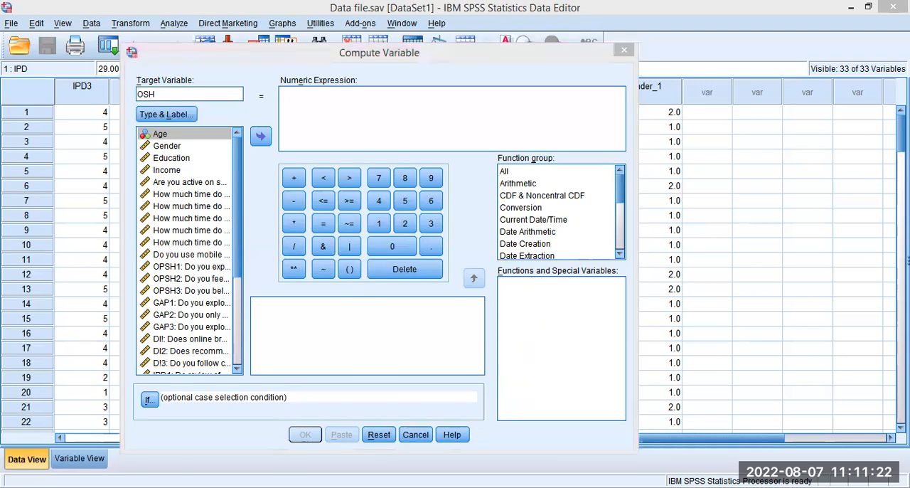
{"action": "left_click", "coordinate": [145, 94]}
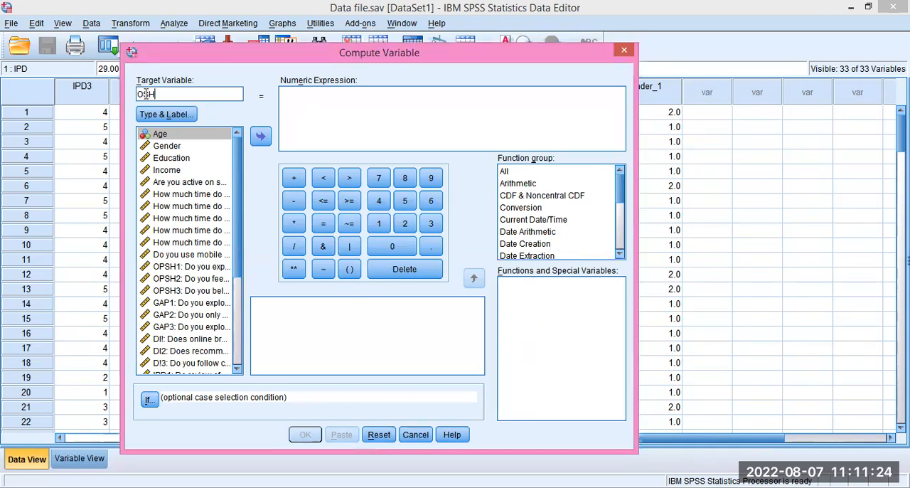
{"action": "type", "text": "PSH!"}
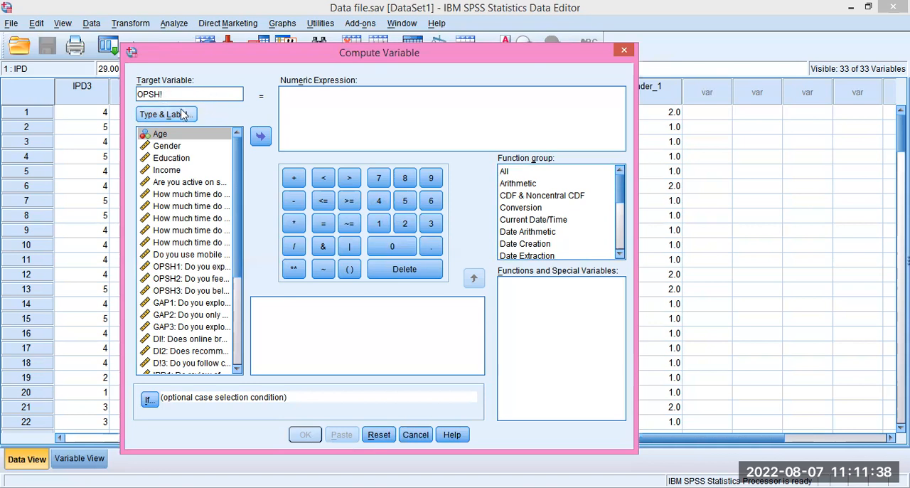
Label the target variable "Online Product Searching Habits" and keep its type numeric.
{"action": "left_click", "coordinate": [170, 116]}
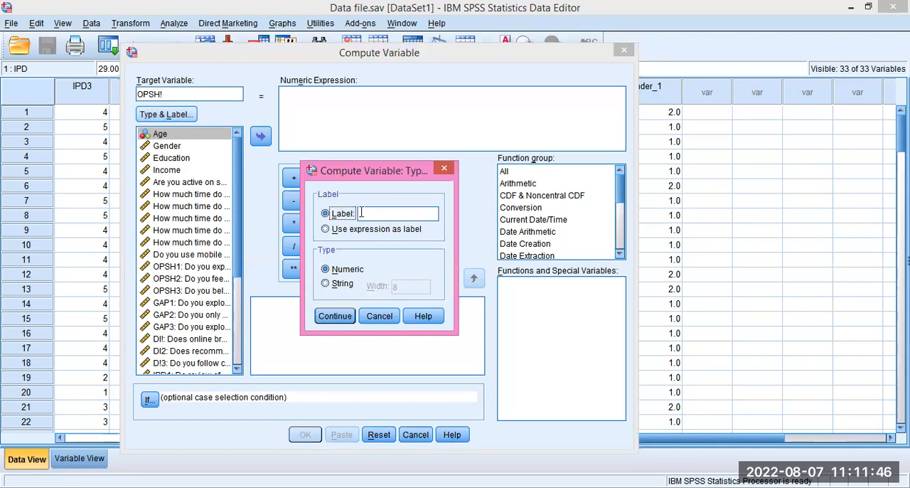
{"action": "left_click", "coordinate": [383, 214]}
{"action": "type", "text": "Online P"}
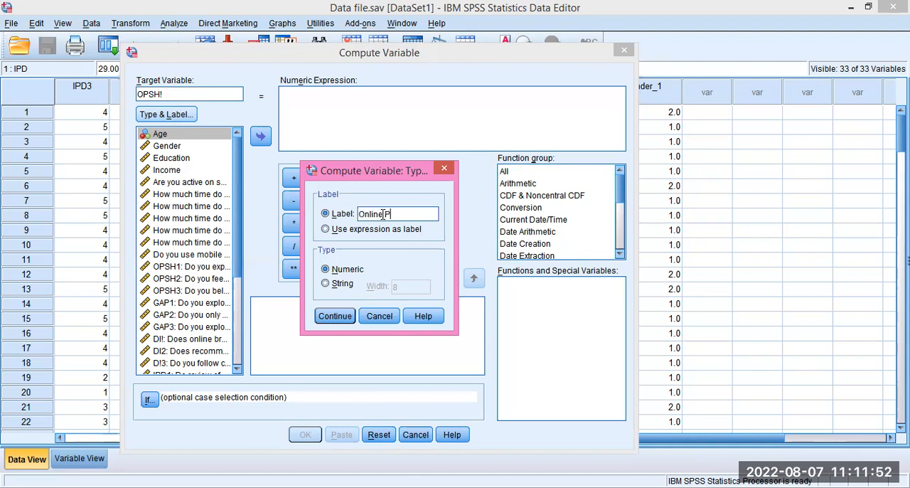
{"action": "type", "text": "roduct Searching"}
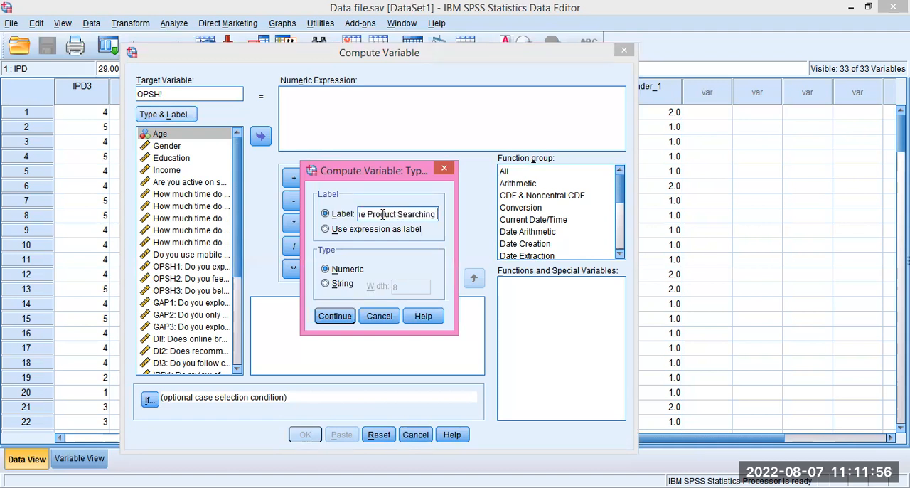
{"action": "type", "text": " Habit"}
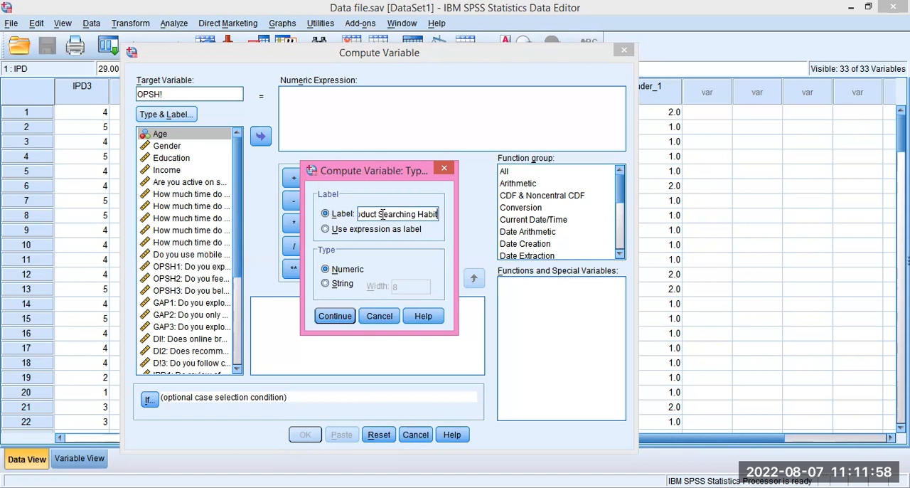
{"action": "type", "text": "s"}
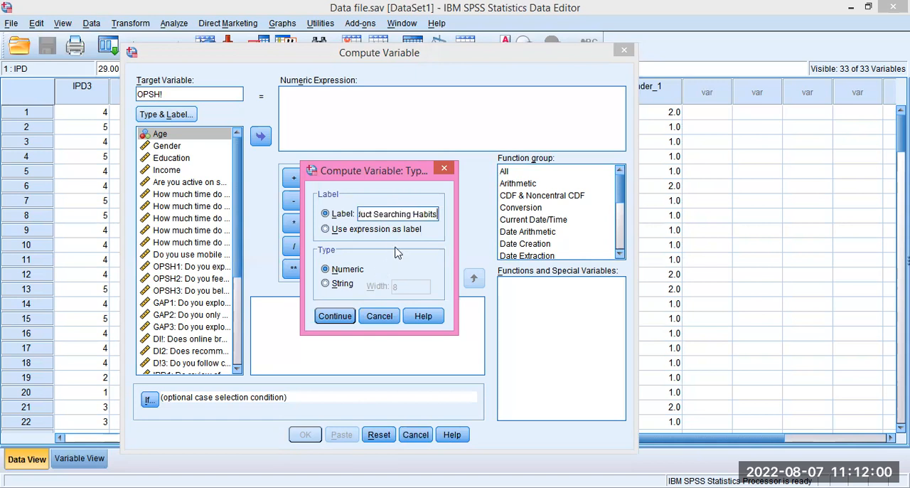
{"action": "left_click", "coordinate": [342, 319]}
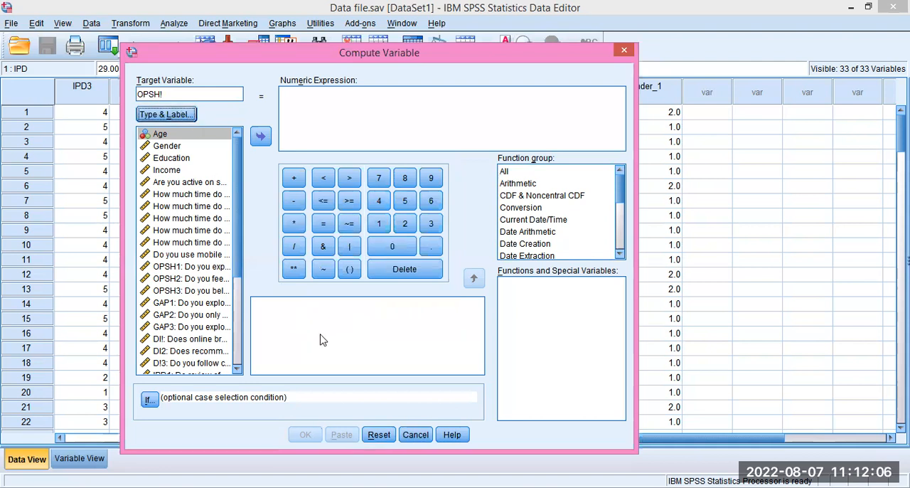
Insert the Sum function from the Statistical function group into the numeric expression.
{"action": "left_click", "coordinate": [621, 254]}
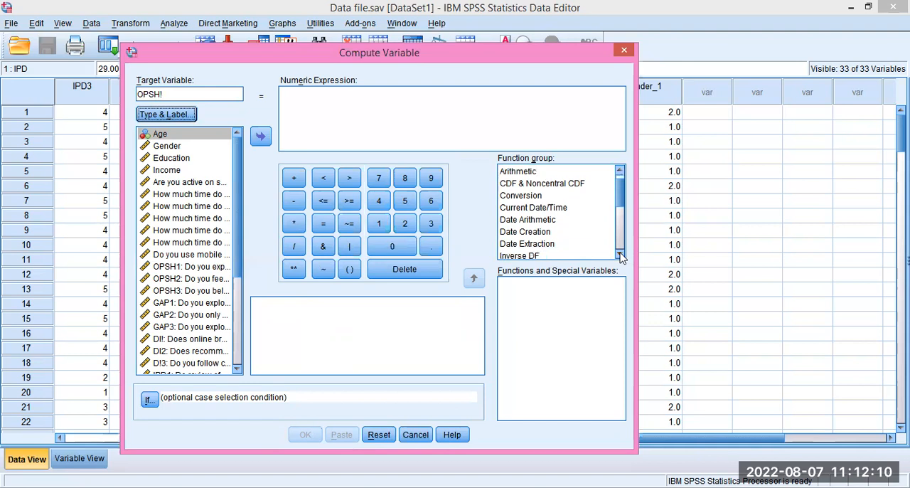
{"action": "left_click", "coordinate": [621, 254]}
{"action": "left_click", "coordinate": [620, 254]}
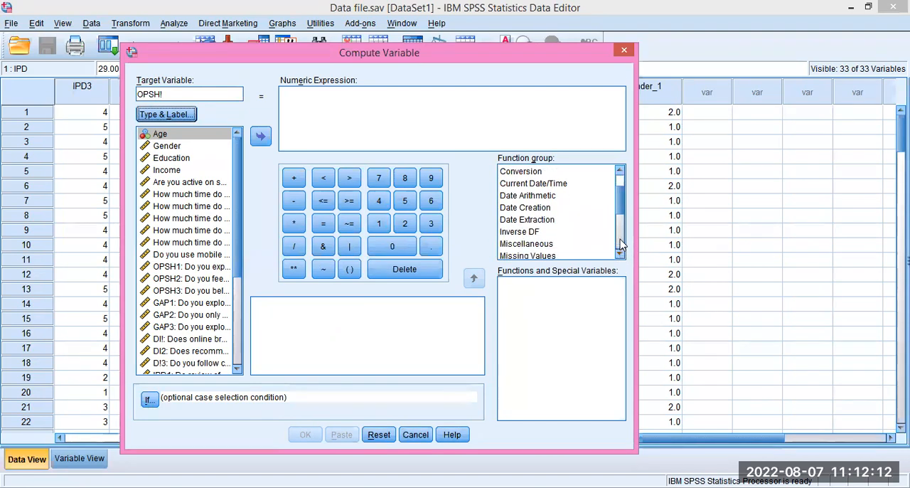
{"action": "left_click", "coordinate": [620, 244]}
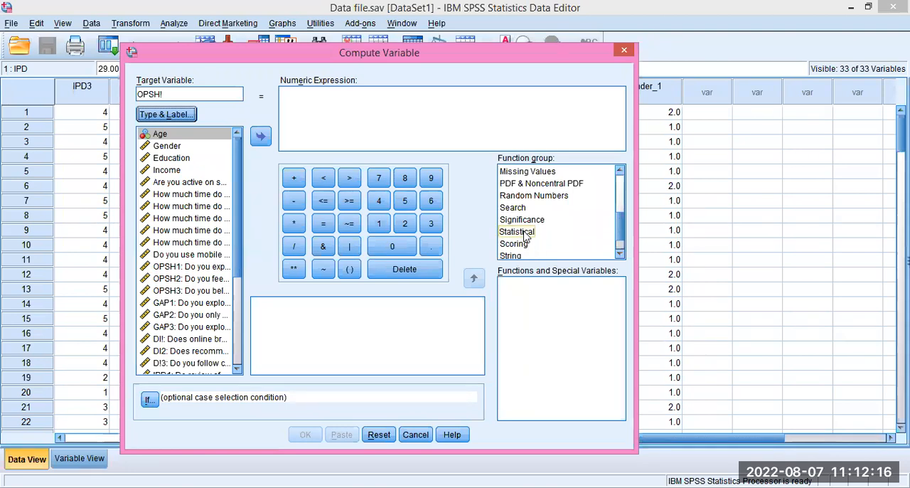
{"action": "left_click", "coordinate": [524, 234]}
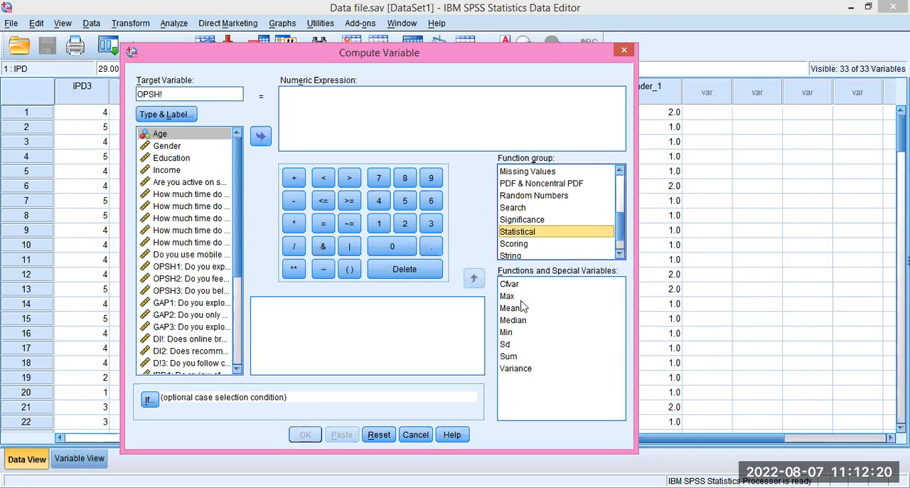
{"action": "left_click", "coordinate": [509, 357]}
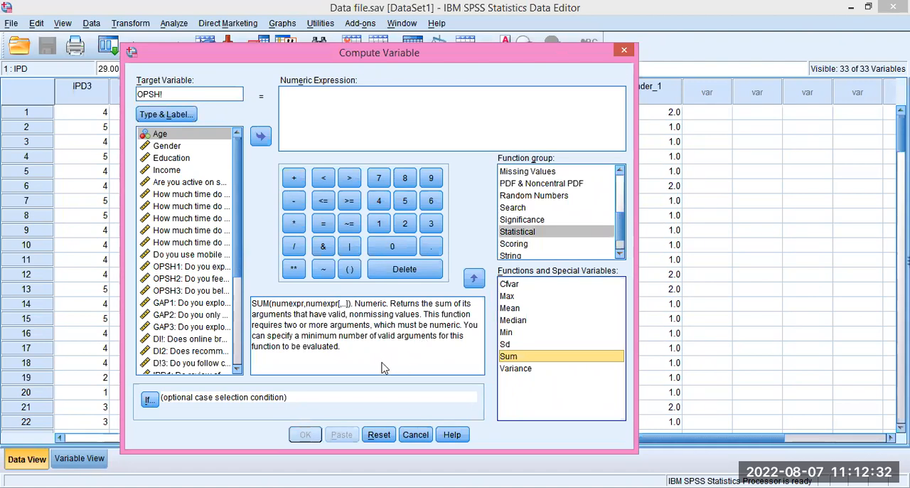
{"action": "left_click", "coordinate": [473, 280]}
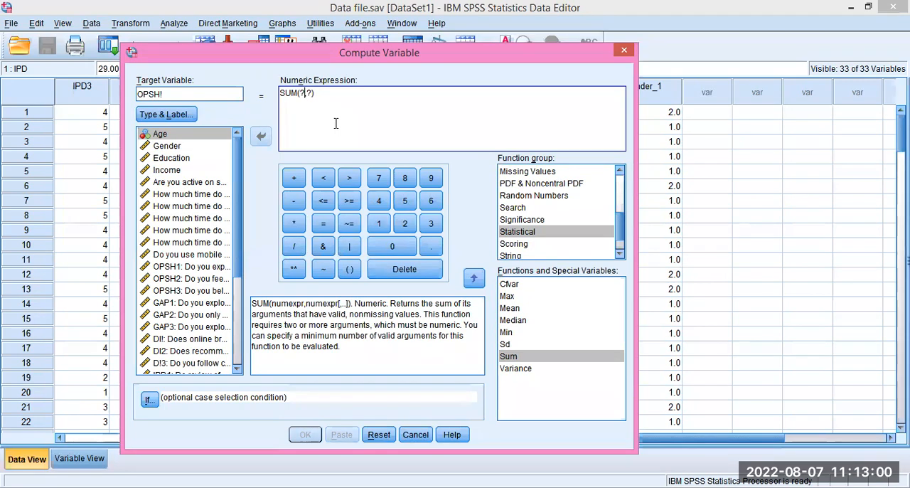
Replace the function's placeholders with the three search-habit items so the expression reads SUM(OPSH1,OPSH2,OPSH3).
{"action": "key", "text": "BackSpace"}
{"action": "key", "text": "BackSpace"}
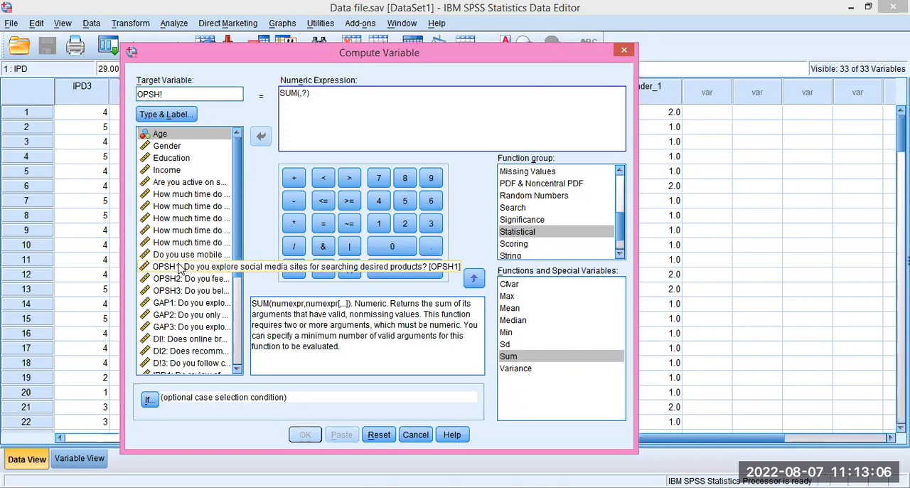
{"action": "double_click", "coordinate": [179, 267]}
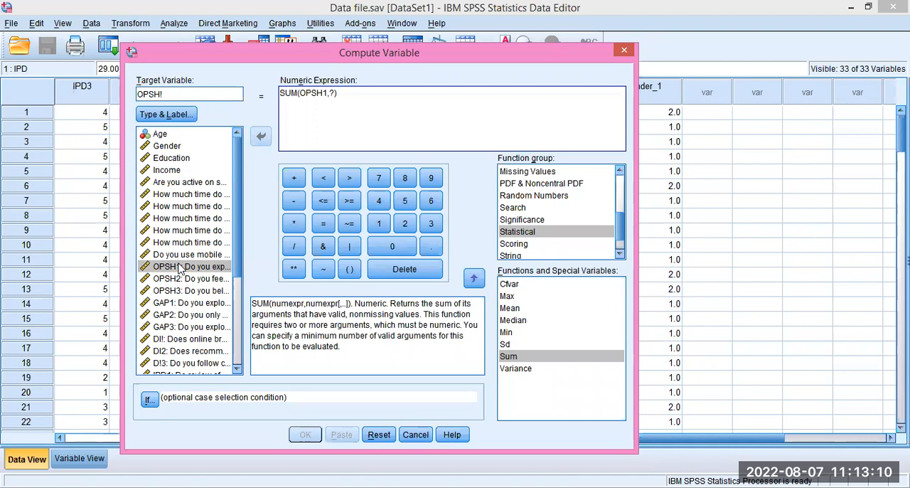
{"action": "left_click", "coordinate": [329, 93]}
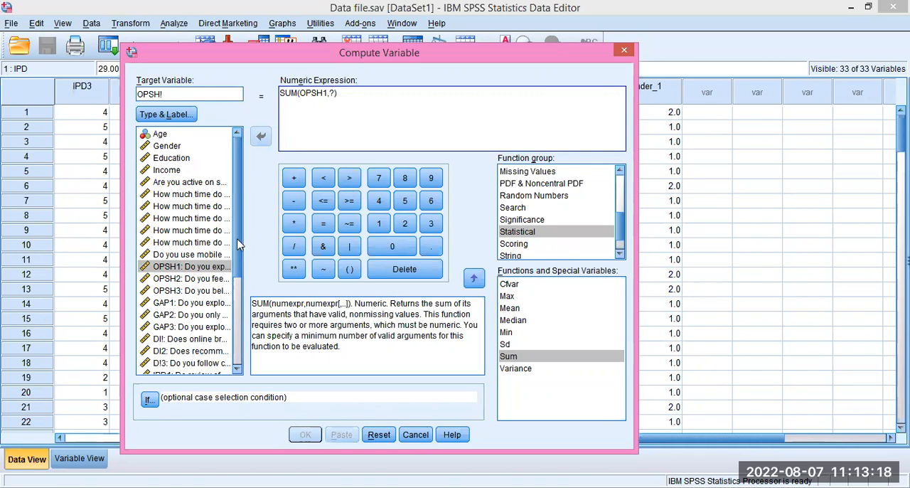
{"action": "double_click", "coordinate": [188, 281]}
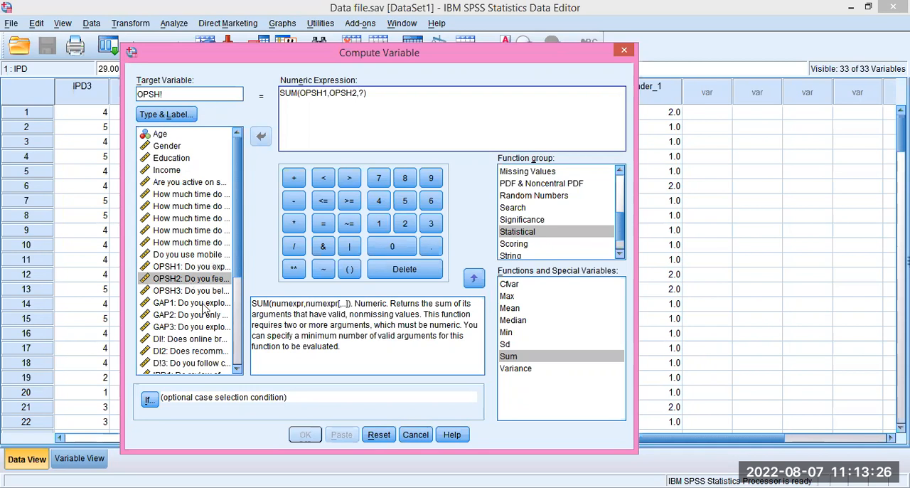
{"action": "double_click", "coordinate": [190, 293]}
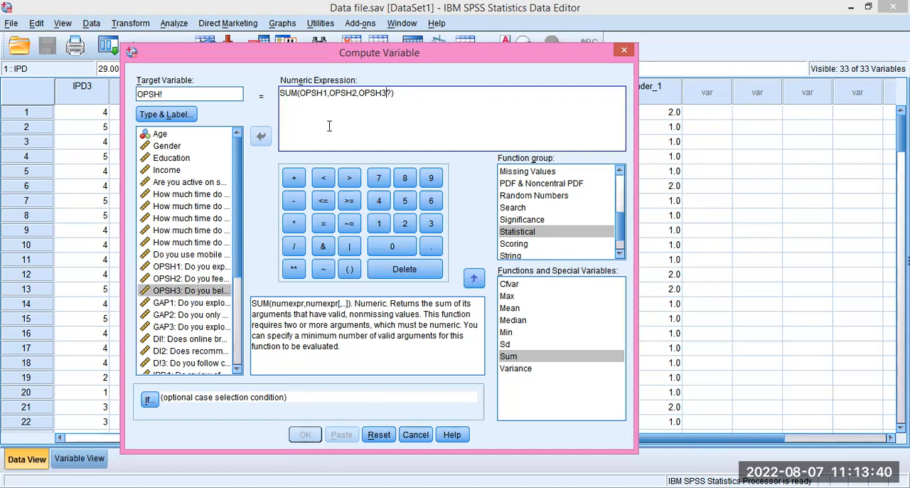
{"action": "key", "text": "Delete"}
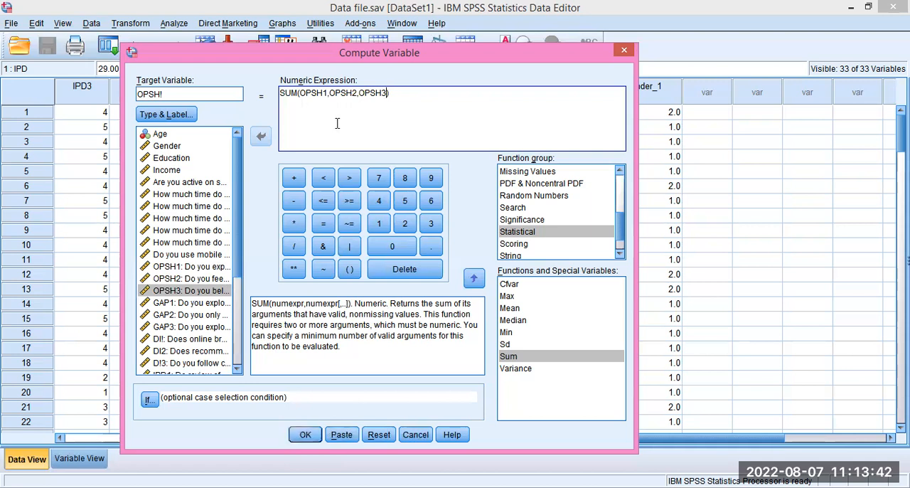
Try to run the computation with target OPSH! and again with the target renamed OPSH1, declining to change the existing variable.
{"action": "left_click", "coordinate": [303, 435]}
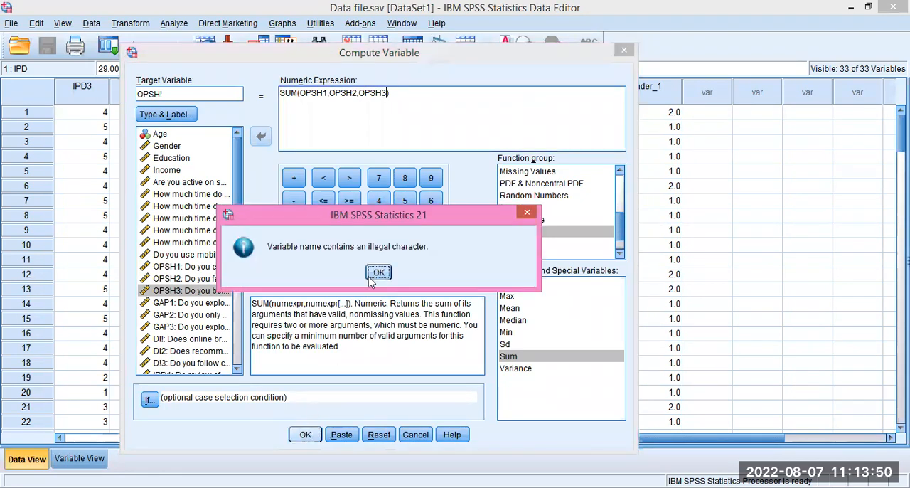
{"action": "left_click", "coordinate": [527, 214]}
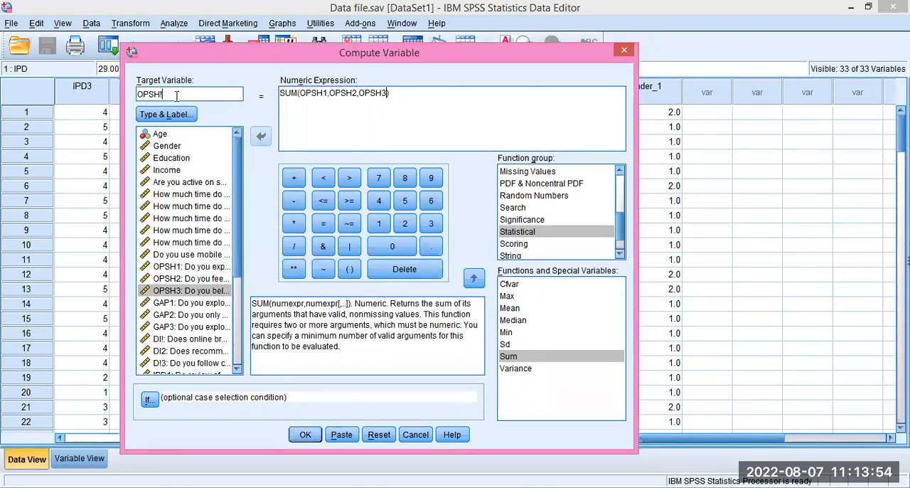
{"action": "type", "text": "1"}
{"action": "left_click", "coordinate": [305, 434]}
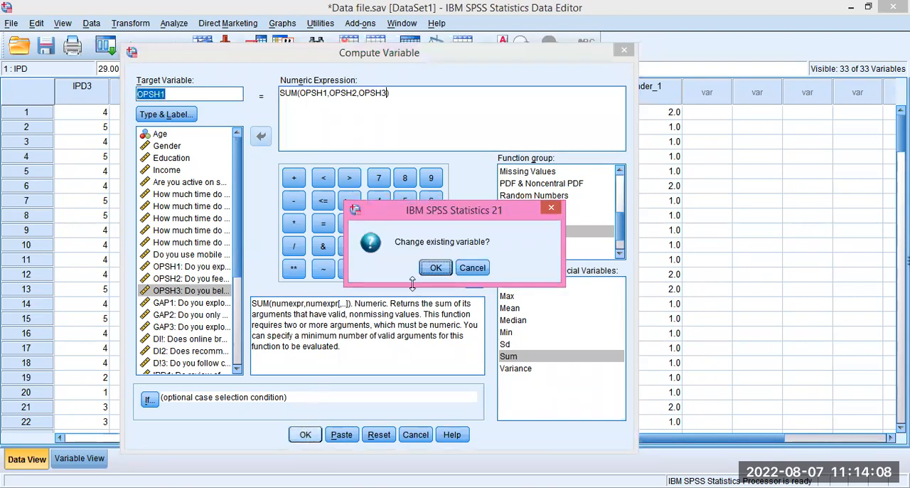
{"action": "left_click", "coordinate": [551, 210]}
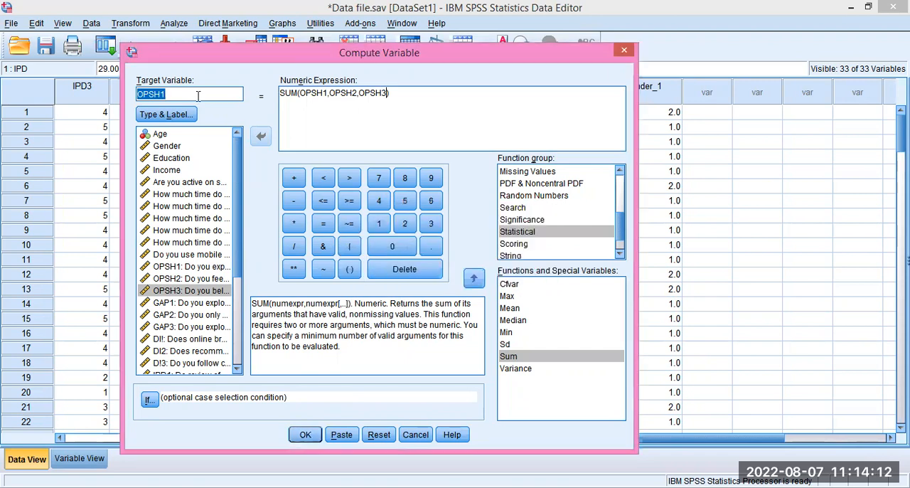
{"action": "left_click", "coordinate": [175, 116]}
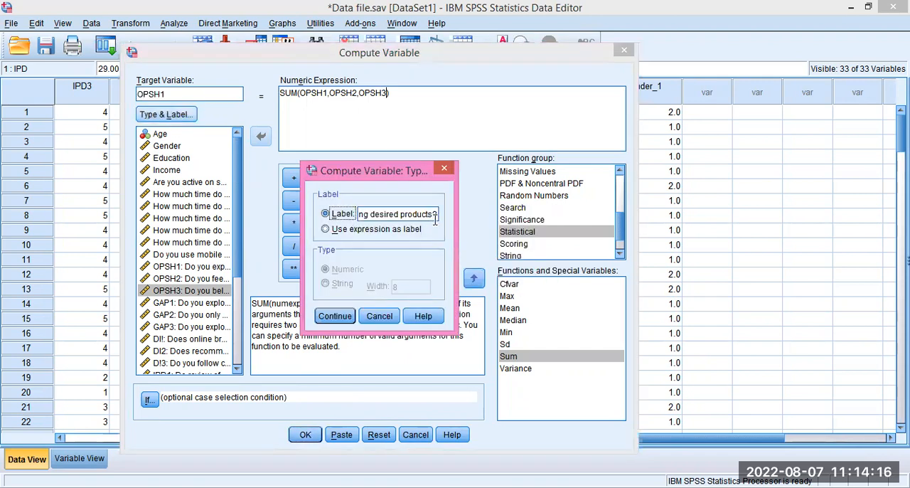
{"action": "left_click", "coordinate": [436, 218]}
{"action": "key", "text": "BackSpace"}
{"action": "key", "text": "BackSpace"}
{"action": "key", "text": "BackSpace"}
{"action": "key", "text": "BackSpace"}
{"action": "key", "text": "BackSpace"}
{"action": "key", "text": "BackSpace"}
{"action": "key", "text": "BackSpace"}
{"action": "key", "text": "BackSpace"}
{"action": "key", "text": "BackSpace"}
{"action": "key", "text": "BackSpace"}
{"action": "key", "text": "BackSpace"}
{"action": "key", "text": "BackSpace"}
{"action": "key", "text": "BackSpace"}
{"action": "key", "text": "BackSpace"}
{"action": "key", "text": "BackSpace"}
{"action": "key", "text": "BackSpace"}
{"action": "key", "text": "BackSpace"}
{"action": "key", "text": "BackSpace"}
{"action": "key", "text": "BackSpace"}
{"action": "key", "text": "BackSpace"}
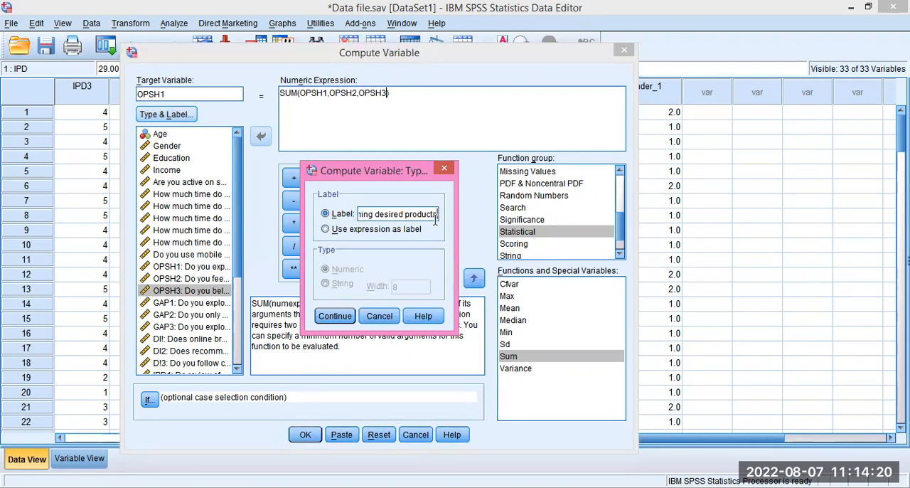
{"action": "key", "text": "BackSpace"}
{"action": "key", "text": "BackSpace"}
{"action": "key", "text": "BackSpace"}
{"action": "key", "text": "BackSpace"}
{"action": "key", "text": "BackSpace"}
{"action": "key", "text": "BackSpace"}
{"action": "key", "text": "BackSpace"}
{"action": "key", "text": "BackSpace"}
{"action": "key", "text": "BackSpace"}
{"action": "key", "text": "BackSpace"}
{"action": "key", "text": "BackSpace"}
{"action": "key", "text": "BackSpace"}
{"action": "key", "text": "BackSpace"}
{"action": "key", "text": "BackSpace"}
{"action": "key", "text": "BackSpace"}
{"action": "key", "text": "BackSpace"}
{"action": "key", "text": "BackSpace"}
{"action": "key", "text": "BackSpace"}
{"action": "key", "text": "BackSpace"}
{"action": "key", "text": "BackSpace"}
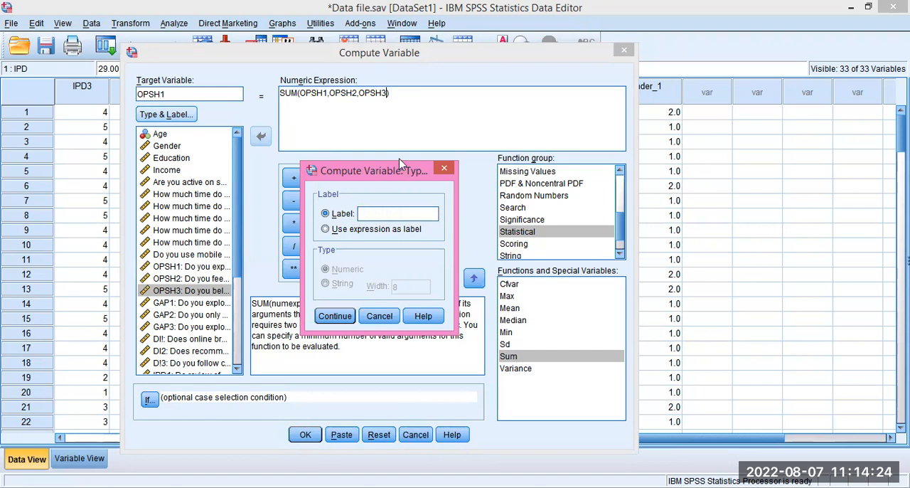
{"action": "left_click", "coordinate": [443, 172]}
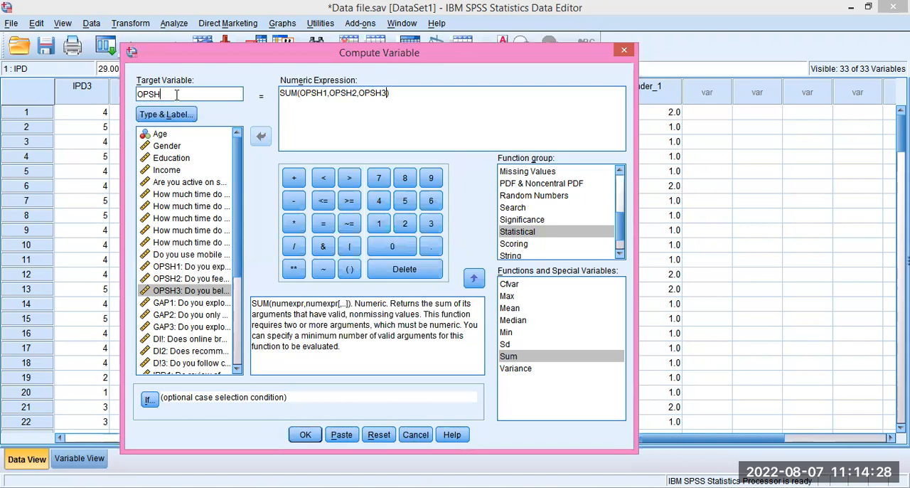
Rename the target variable OPSH_1, run the computation, and select the new column in the data.
{"action": "type", "text": "_1"}
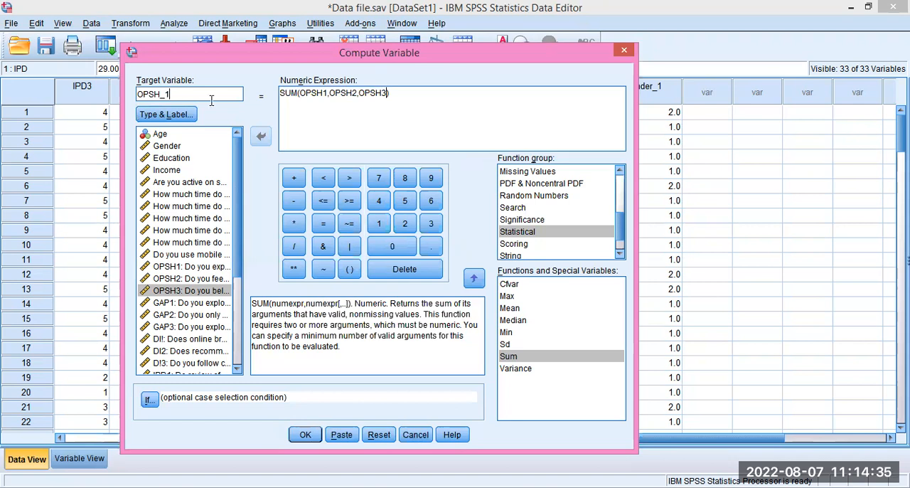
{"action": "left_click", "coordinate": [311, 440]}
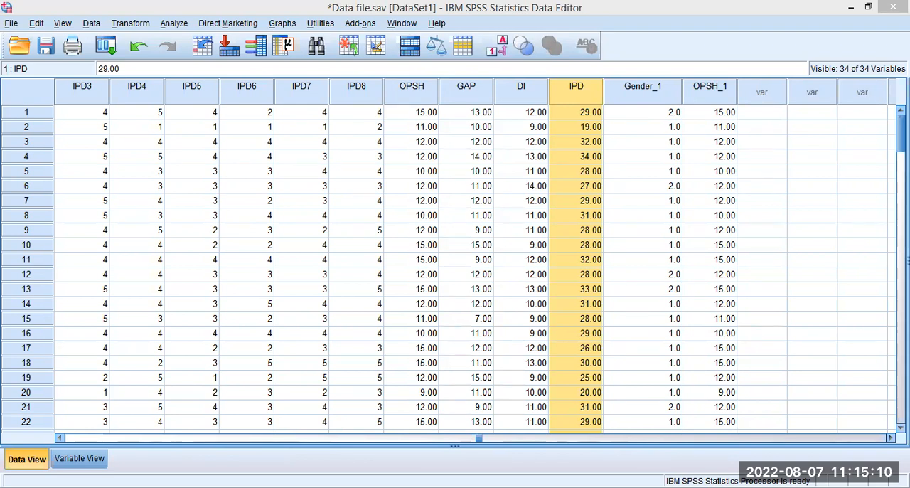
{"action": "left_click", "coordinate": [709, 94]}
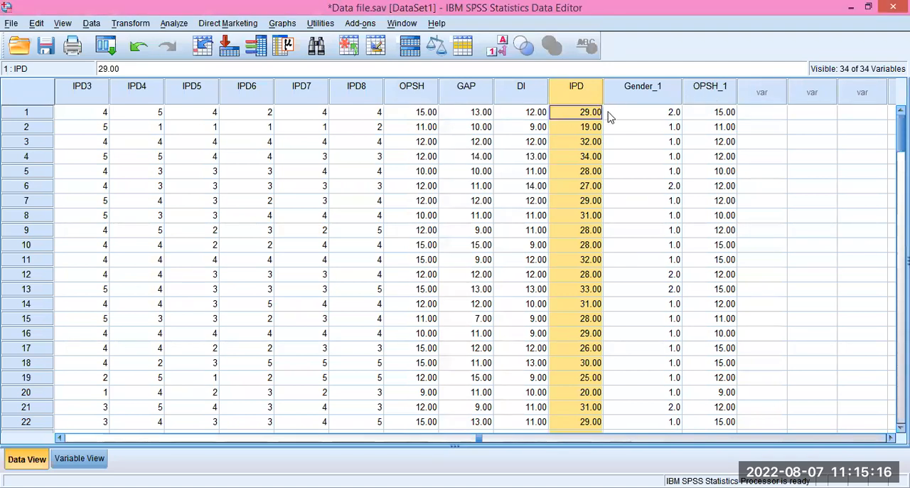
{"action": "left_click", "coordinate": [711, 89]}
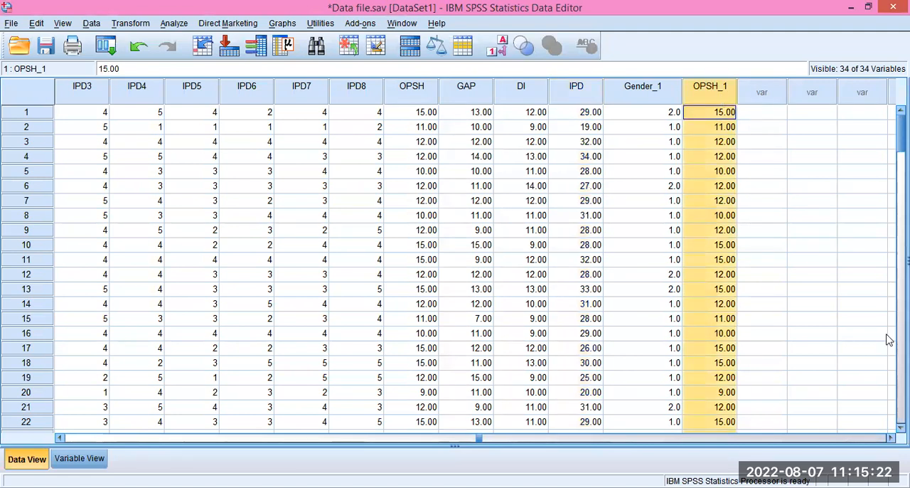
Review the OPSH_1 values down to the last case, and examine the new variable's definition in the variable list.
{"action": "scroll", "coordinate": [889, 413], "scroll_direction": "down", "scroll_amount": 20}
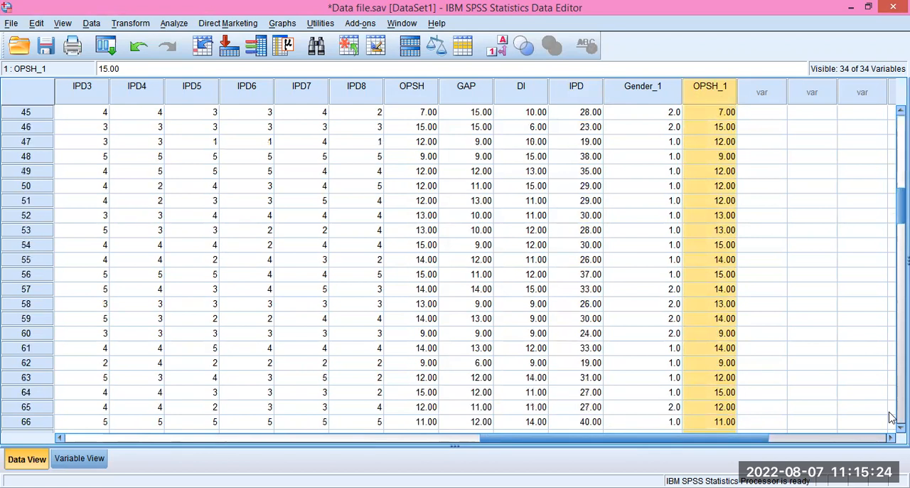
{"action": "scroll", "coordinate": [890, 419], "scroll_direction": "down", "scroll_amount": 7}
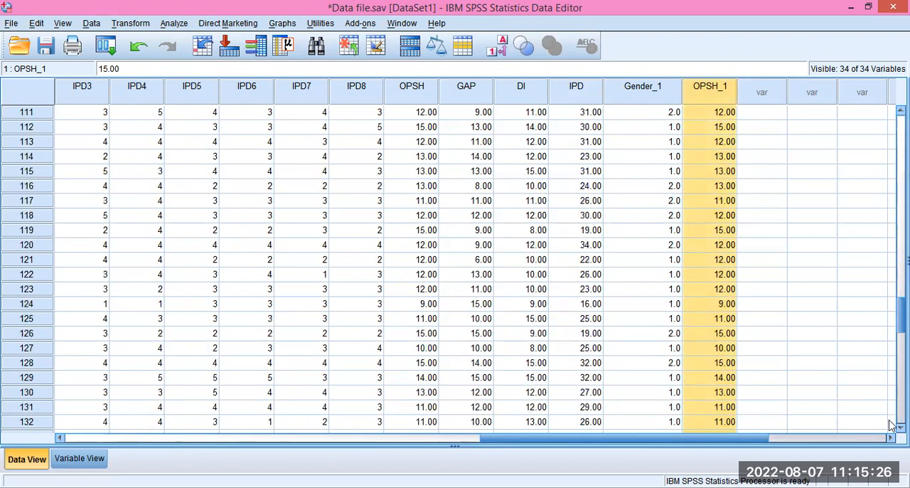
{"action": "scroll", "coordinate": [890, 421], "scroll_direction": "down", "scroll_amount": 7}
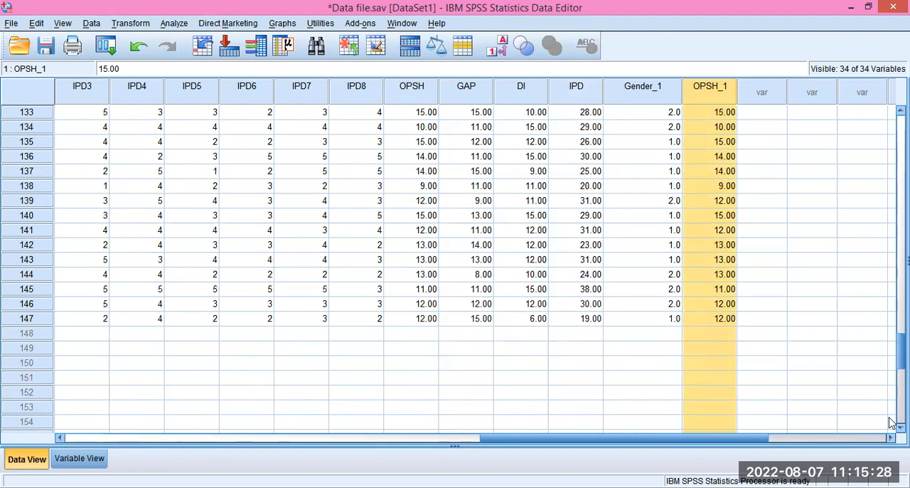
{"action": "left_click", "coordinate": [70, 461]}
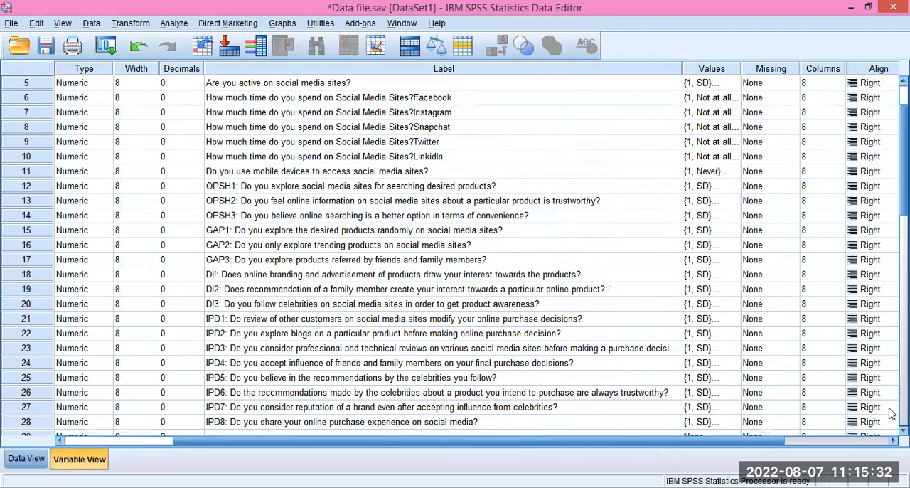
{"action": "scroll", "coordinate": [890, 414], "scroll_direction": "down", "scroll_amount": 8}
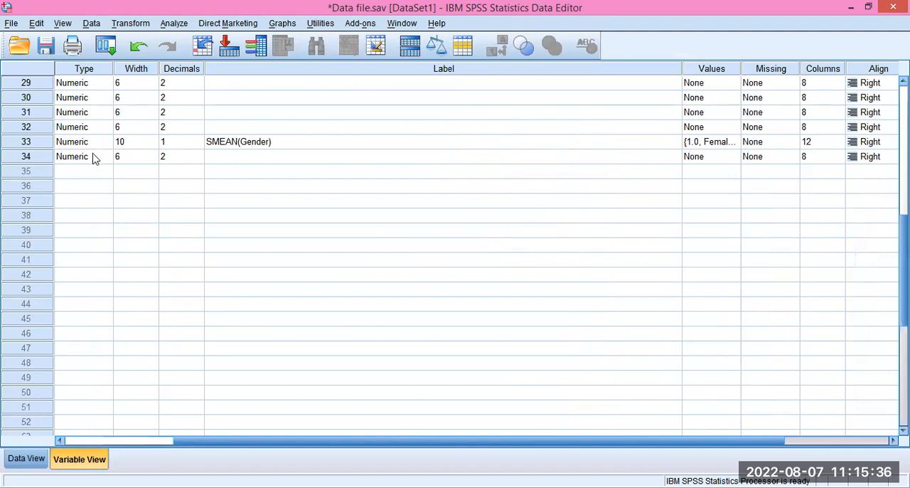
{"action": "left_click", "coordinate": [71, 442]}
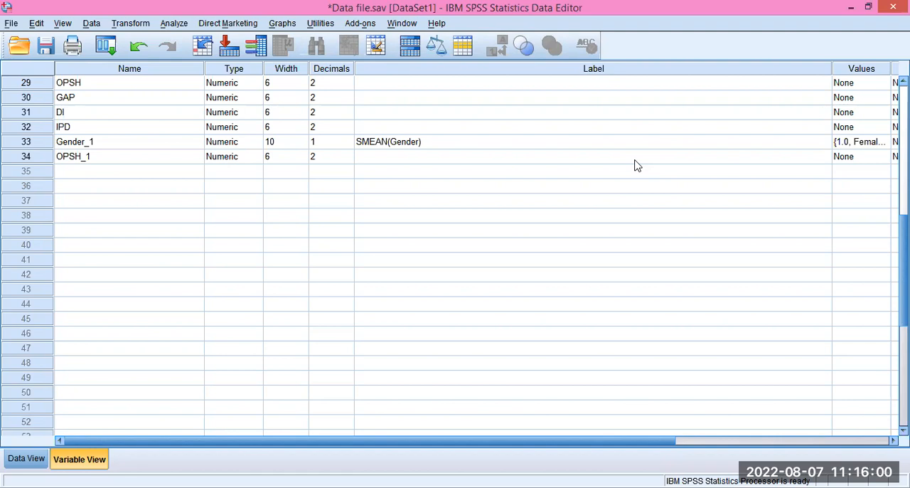
Reopen the Compute Variable setup for OPSH_1 with the Statistical Sum function and clear the arguments inside SUM().
{"action": "left_click", "coordinate": [135, 23]}
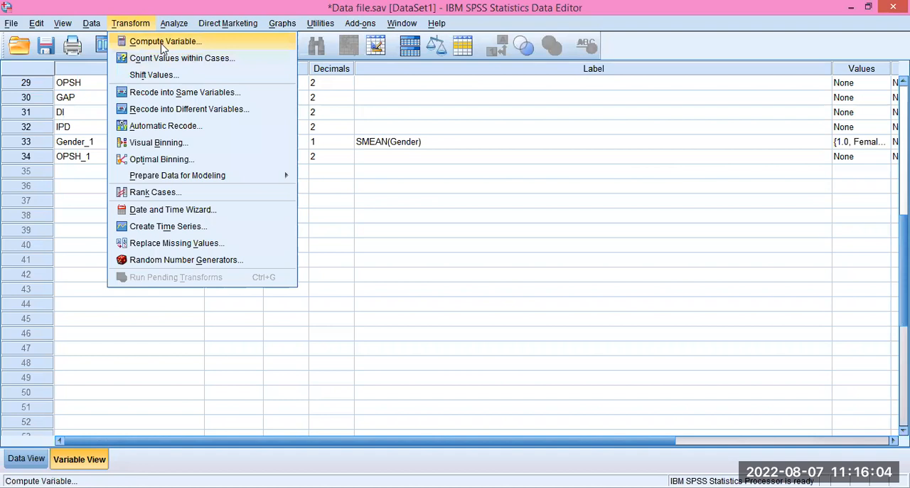
{"action": "left_click", "coordinate": [162, 43]}
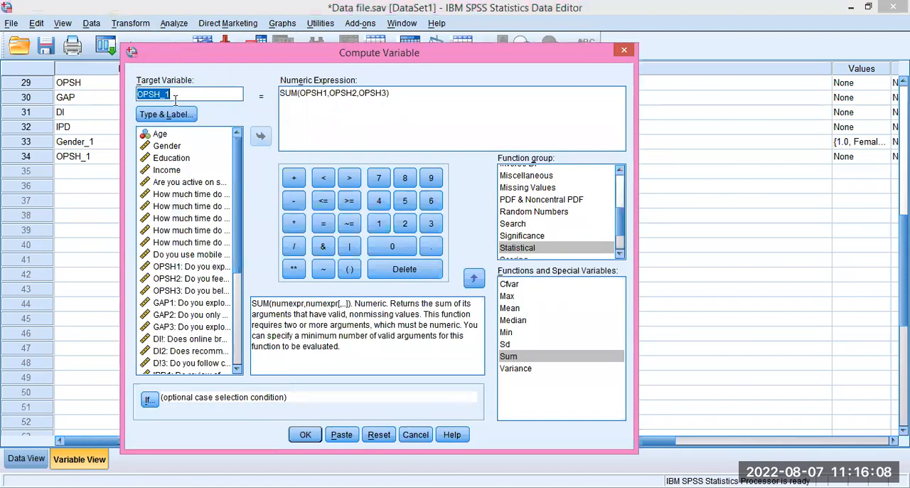
{"action": "left_click", "coordinate": [531, 250]}
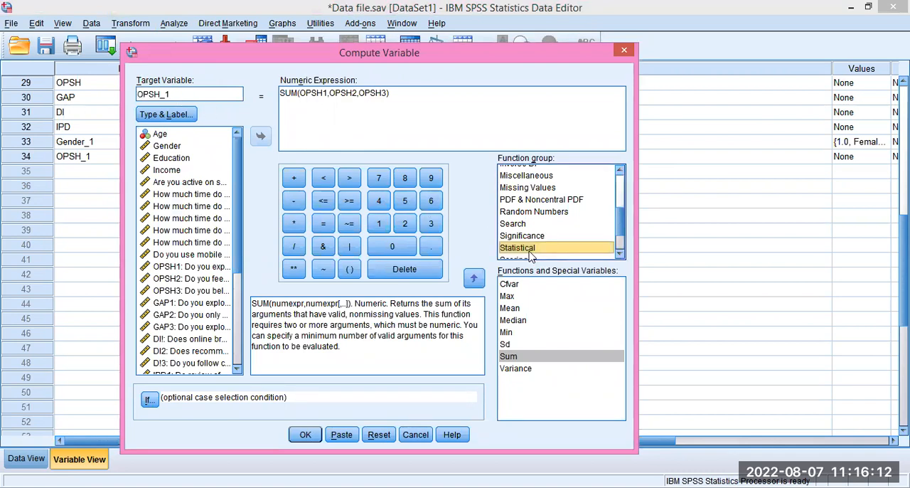
{"action": "left_click", "coordinate": [509, 359]}
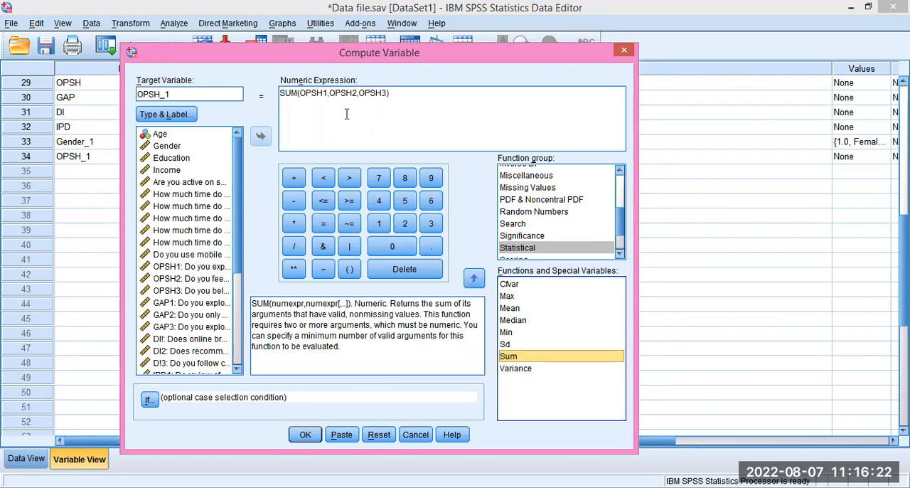
{"action": "left_click", "coordinate": [384, 93]}
{"action": "key", "text": "BackSpace"}
{"action": "key", "text": "BackSpace"}
{"action": "key", "text": "BackSpace"}
{"action": "key", "text": "BackSpace"}
{"action": "key", "text": "BackSpace"}
{"action": "key", "text": "BackSpace"}
{"action": "key", "text": "BackSpace"}
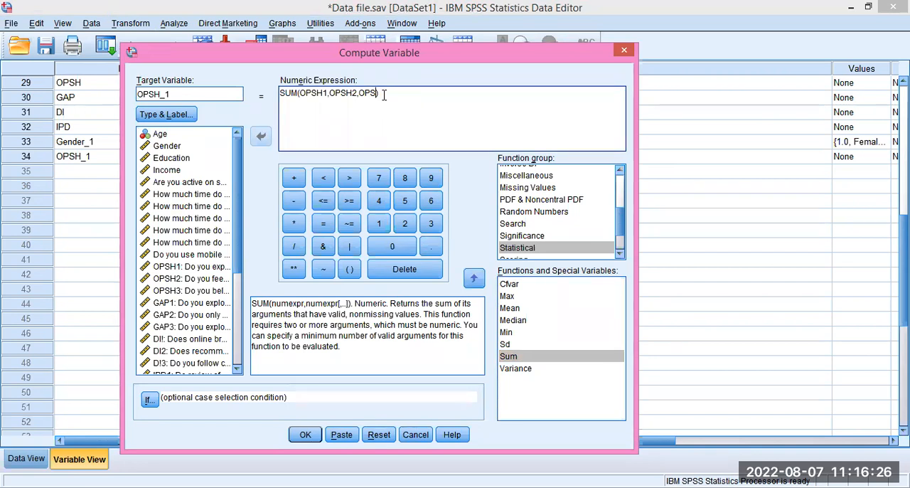
{"action": "key", "text": "BackSpace"}
{"action": "key", "text": "BackSpace"}
{"action": "key", "text": "BackSpace"}
{"action": "key", "text": "BackSpace"}
{"action": "key", "text": "BackSpace"}
{"action": "key", "text": "BackSpace"}
{"action": "key", "text": "BackSpace"}
{"action": "key", "text": "BackSpace"}
{"action": "key", "text": "BackSpace"}
{"action": "key", "text": "BackSpace"}
Rebuild the expression as SUM(OPSH1,OPSH2,OPSH3) from the variable list and close the computation without running it.
{"action": "double_click", "coordinate": [172, 270]}
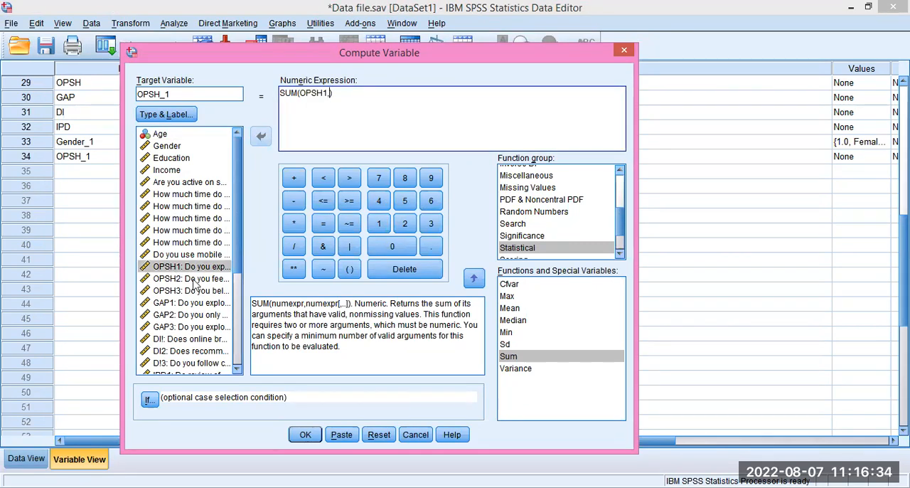
{"action": "double_click", "coordinate": [183, 282]}
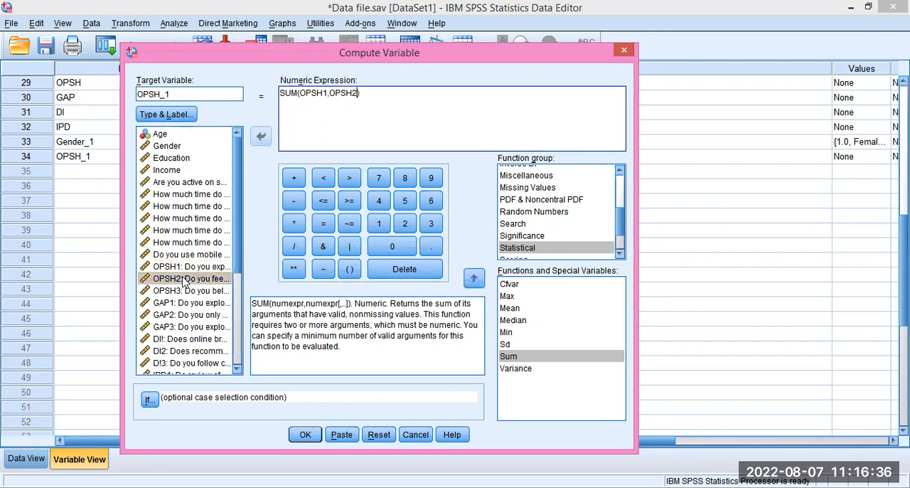
{"action": "double_click", "coordinate": [205, 294]}
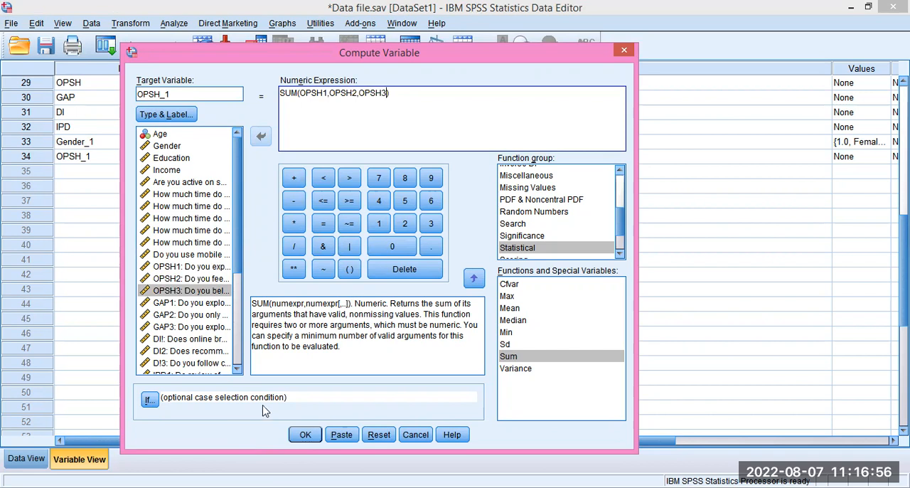
{"action": "left_click", "coordinate": [625, 52]}
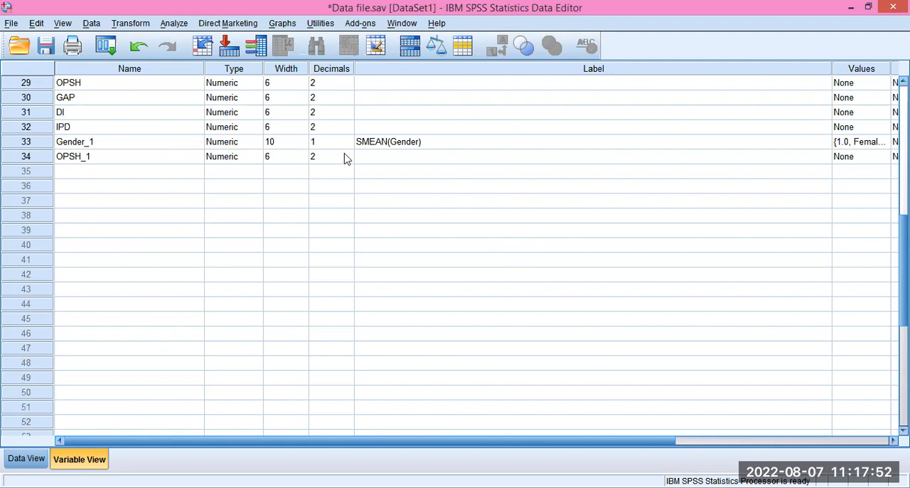
Set the decimals of OPSH_1 to 0 and check its values in the data.
{"action": "left_click", "coordinate": [44, 454]}
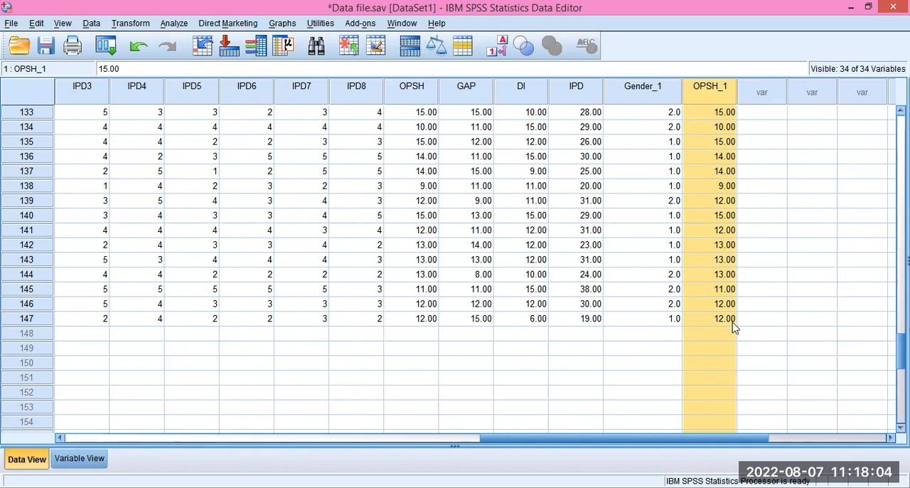
{"action": "left_click", "coordinate": [79, 458]}
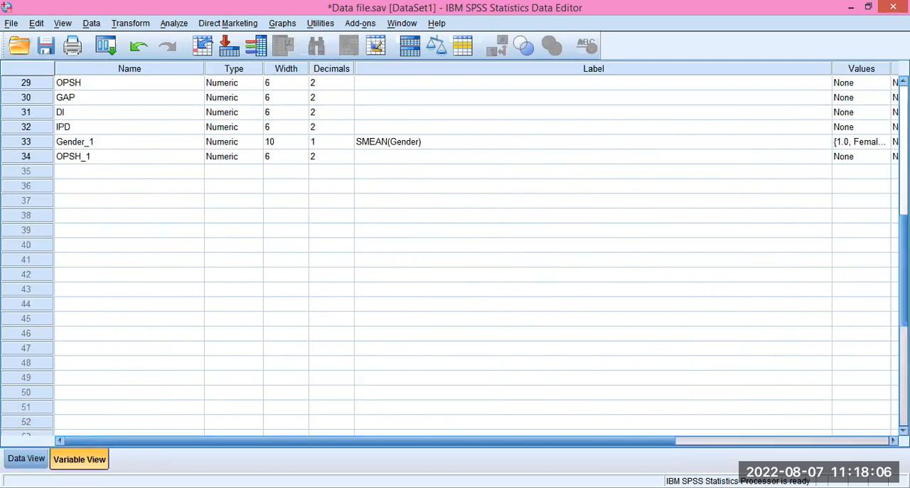
{"action": "left_click", "coordinate": [348, 160]}
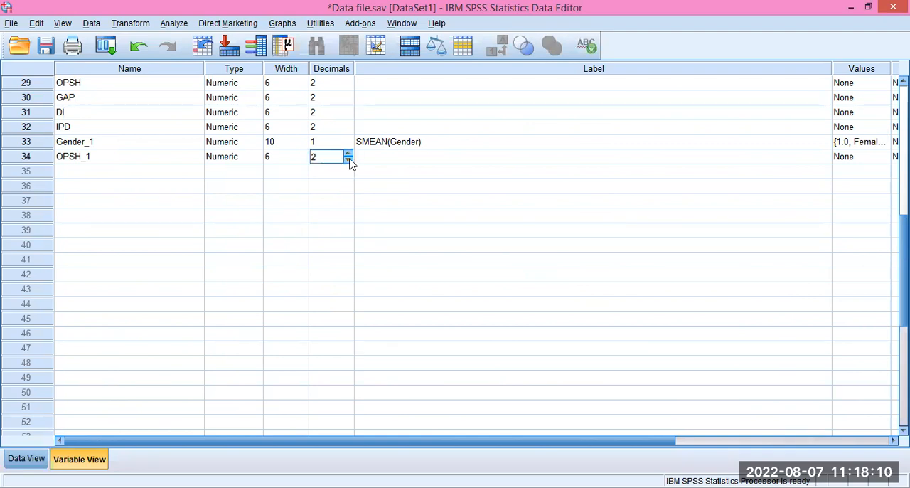
{"action": "left_click", "coordinate": [349, 160]}
{"action": "left_click", "coordinate": [348, 161]}
{"action": "left_click", "coordinate": [26, 460]}
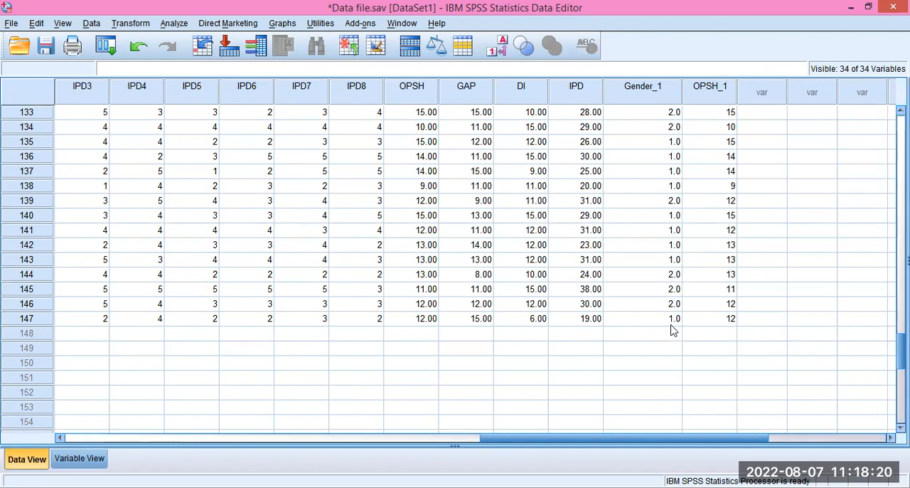
Set the decimals of Gender_1 to 0 and return to the data values.
{"action": "left_click", "coordinate": [78, 460]}
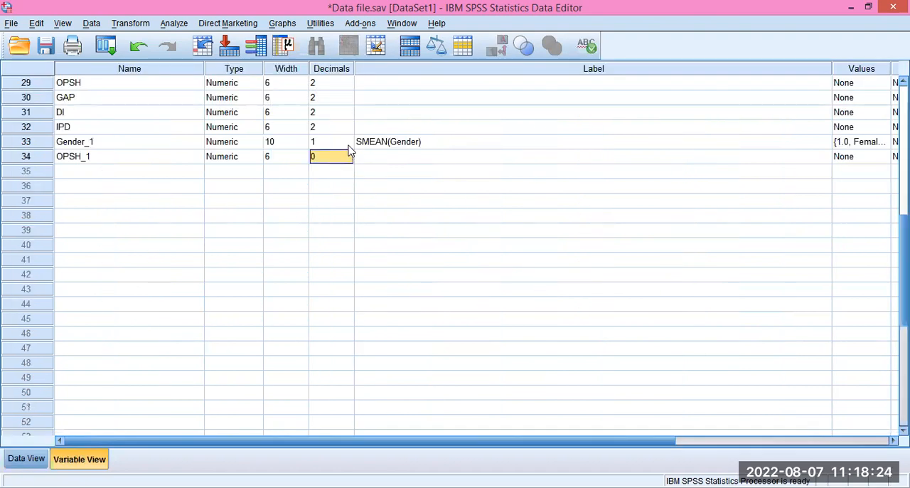
{"action": "left_click", "coordinate": [348, 144]}
{"action": "left_click", "coordinate": [348, 145]}
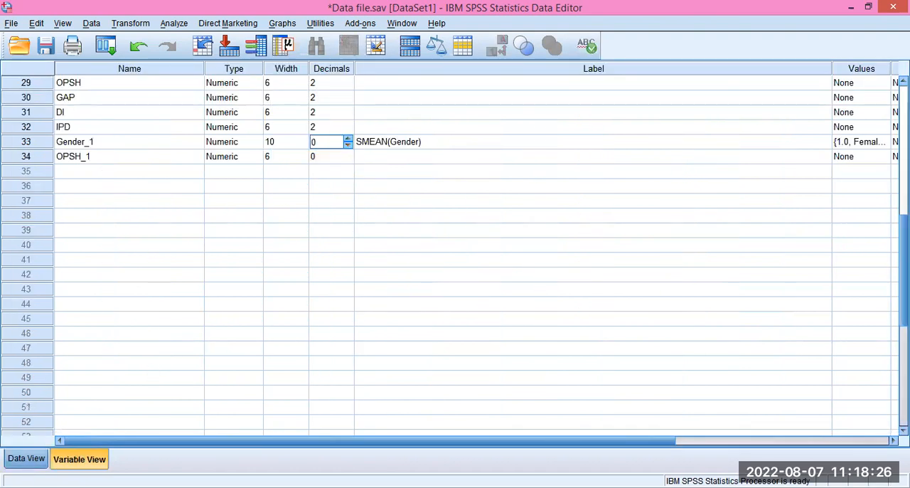
{"action": "left_click", "coordinate": [26, 458]}
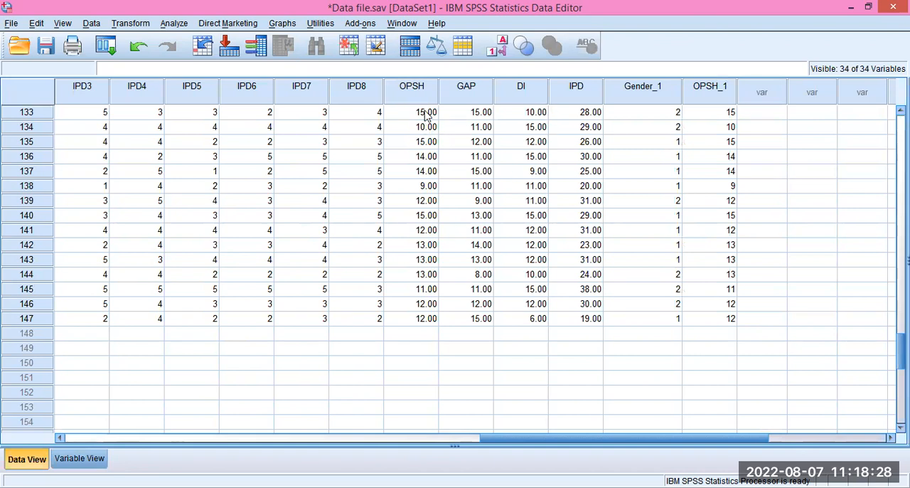